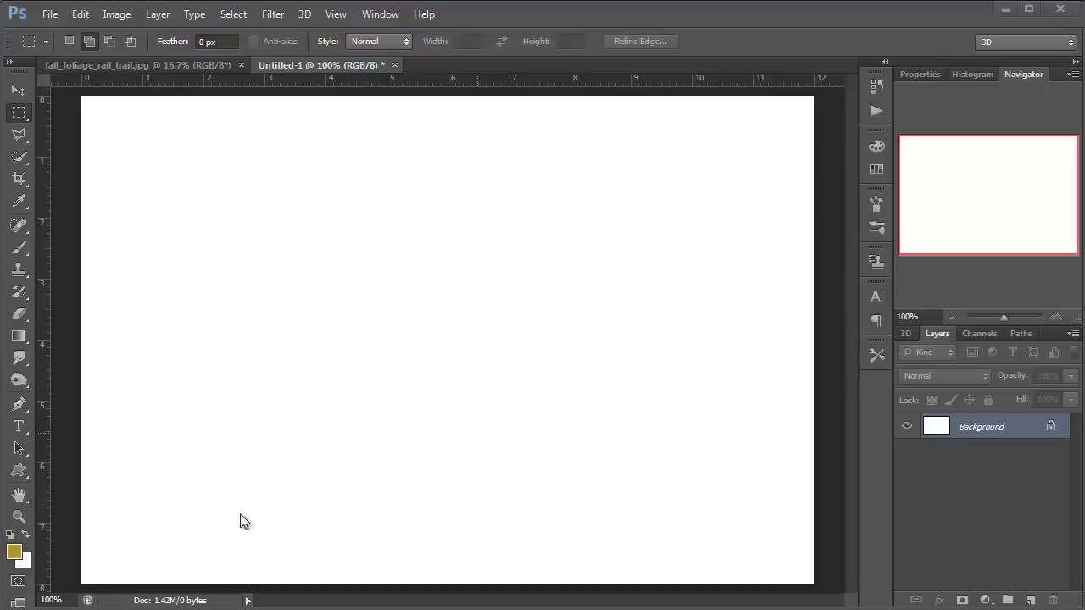
Step: On a new layer, fill a rectangular selection about 10.2 by 5.8 ruler units with gold #b99629, then deselect
{"action": "left_click", "coordinate": [1031, 600]}
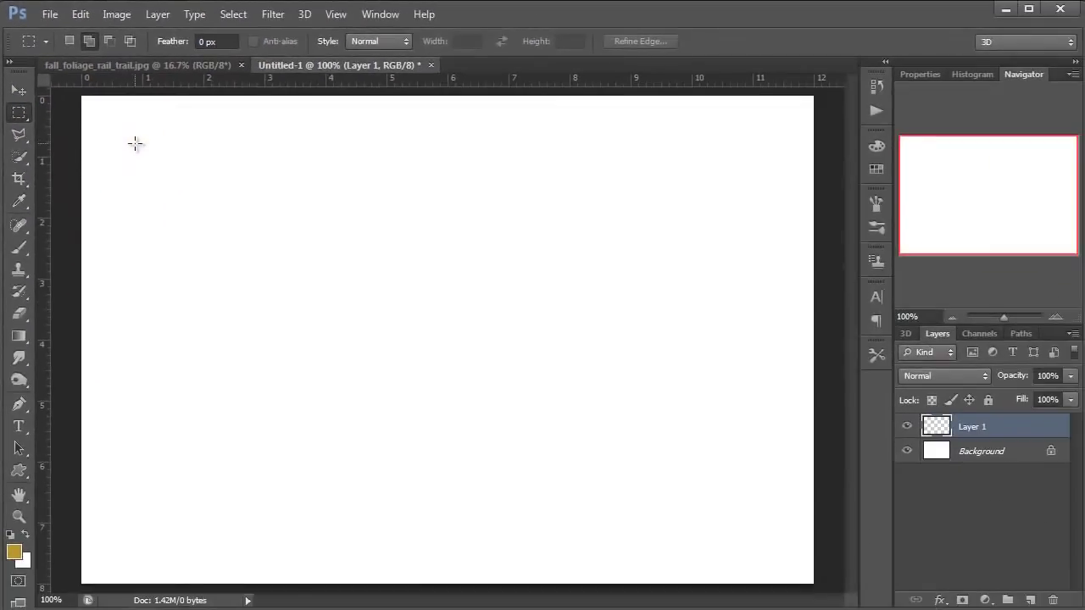
{"action": "left_click_drag", "start_coordinate": [199, 208], "coordinate": [763, 500]}
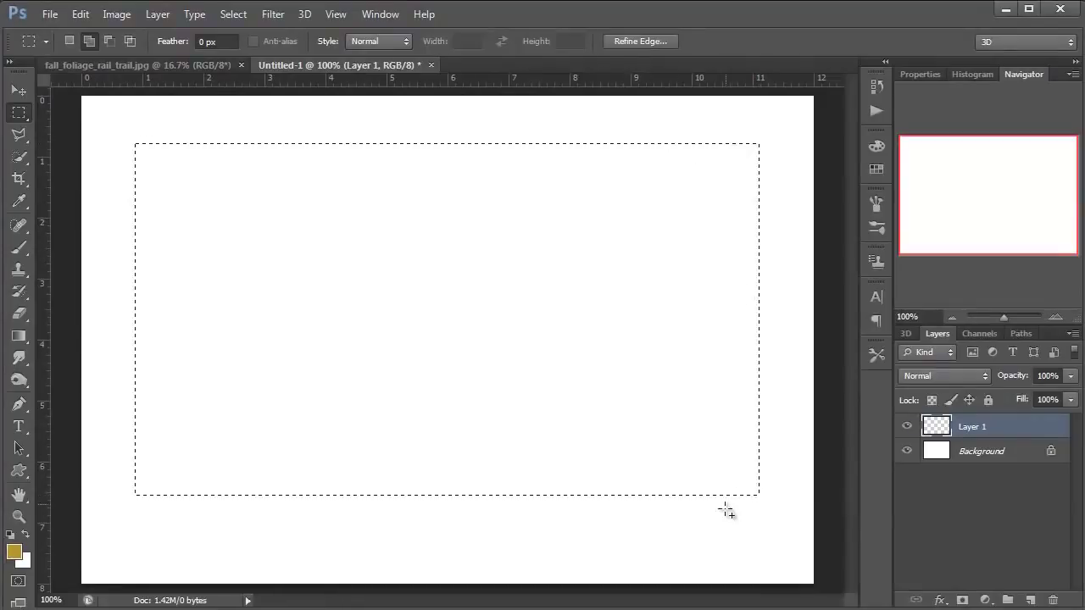
{"action": "left_click", "coordinate": [14, 553]}
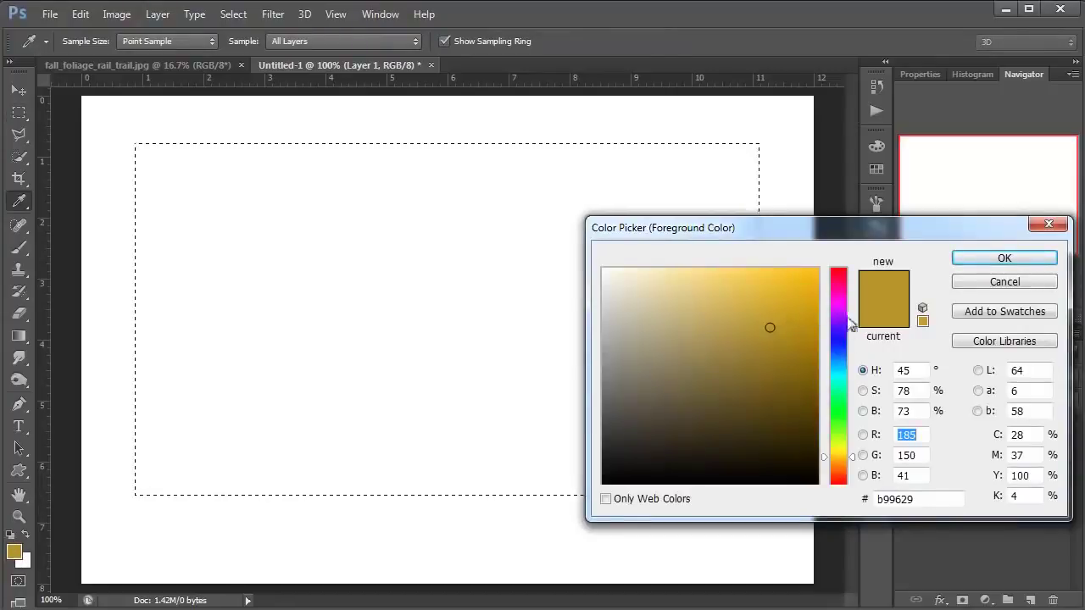
{"action": "left_click", "coordinate": [773, 327]}
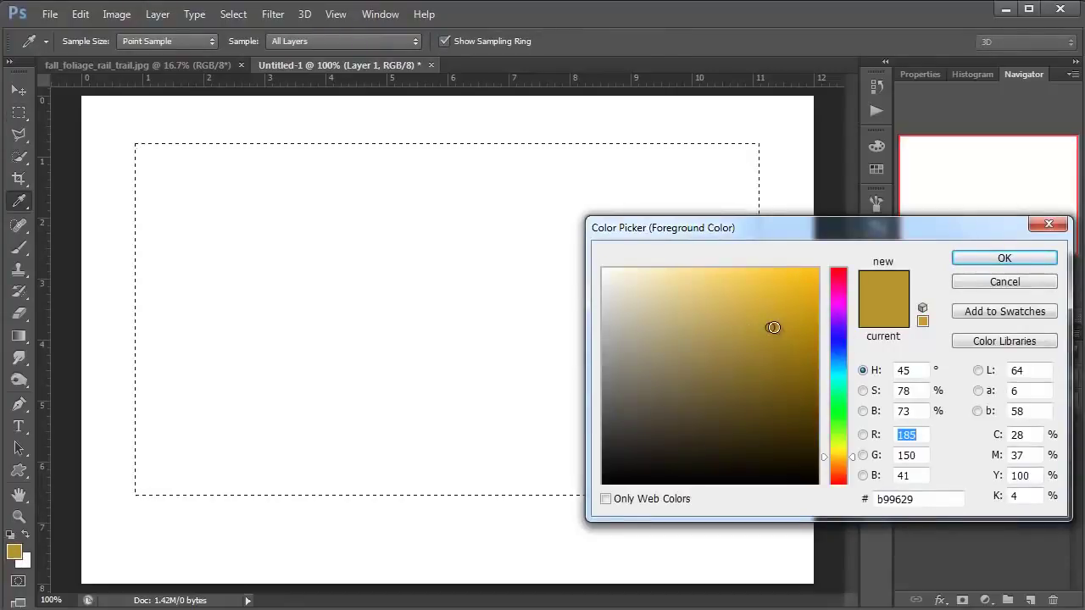
{"action": "key", "text": "Return"}
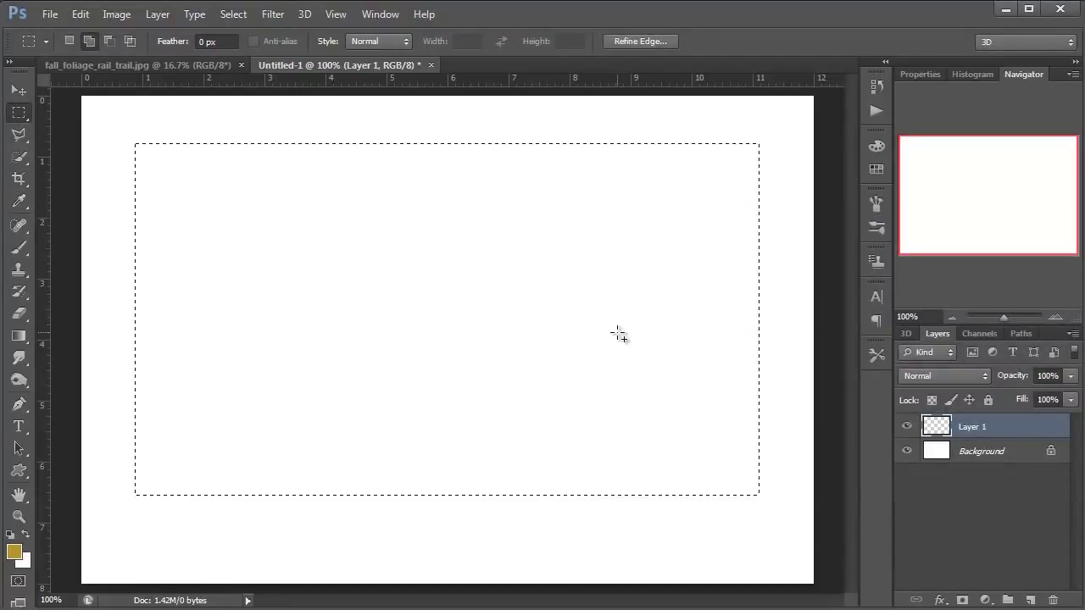
{"action": "key", "text": "alt+BackSpace"}
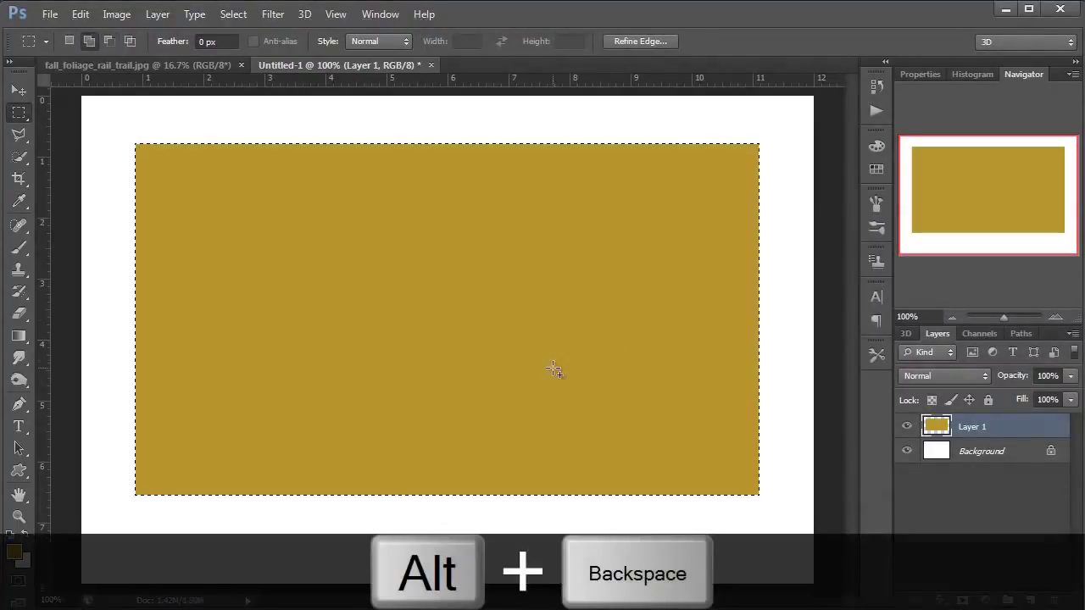
{"action": "key", "text": "ctrl+d"}
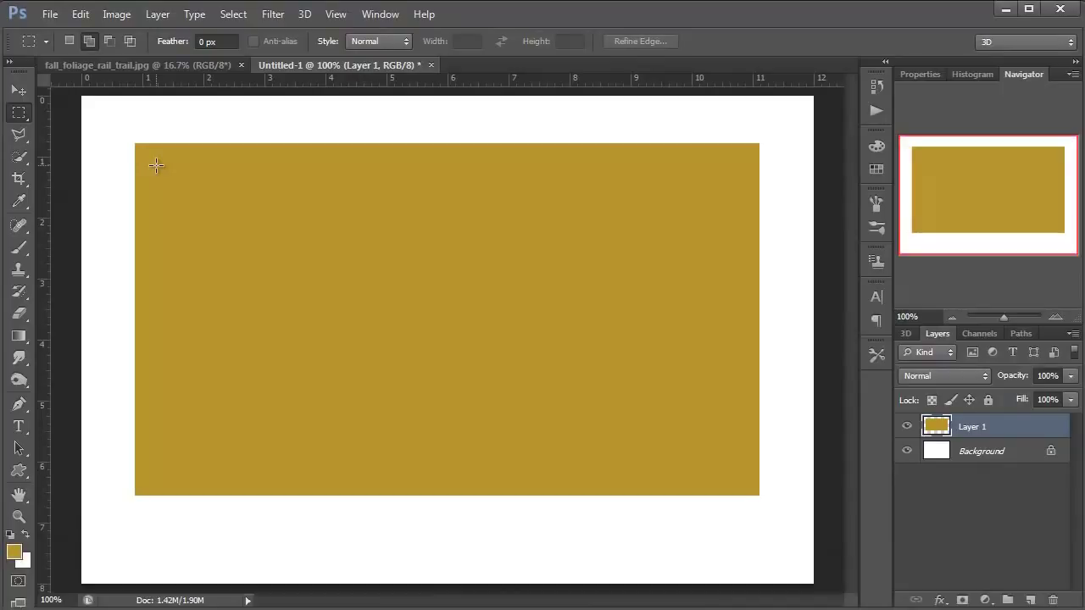
Step: Cut a smaller rectangle out of the gold rectangle's middle so only a thin frame remains, and clear the selection
{"action": "left_click_drag", "start_coordinate": [156, 165], "coordinate": [738, 471]}
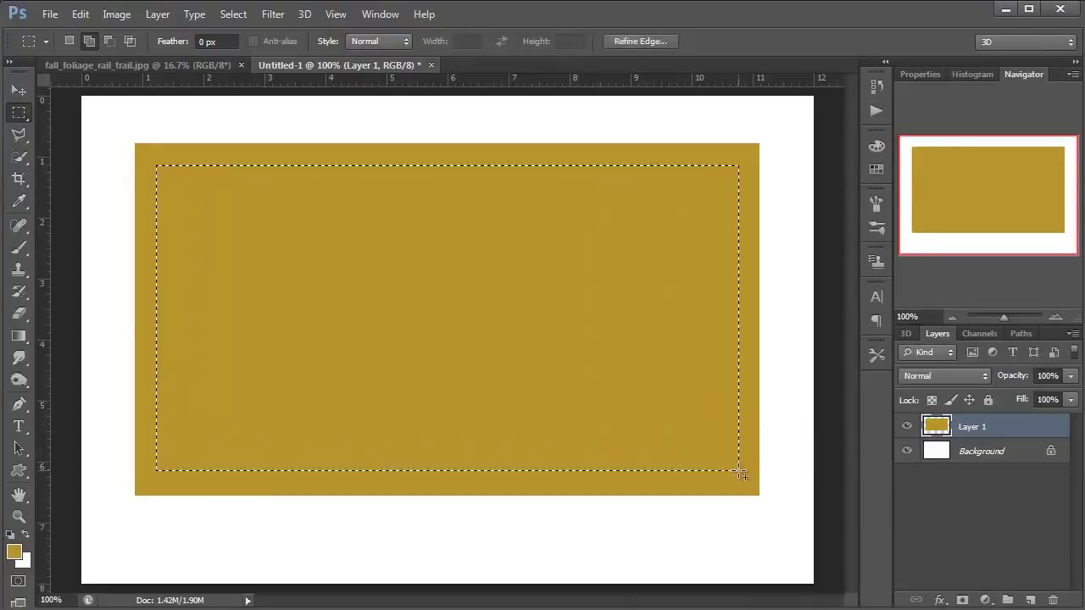
{"action": "key", "text": "Delete"}
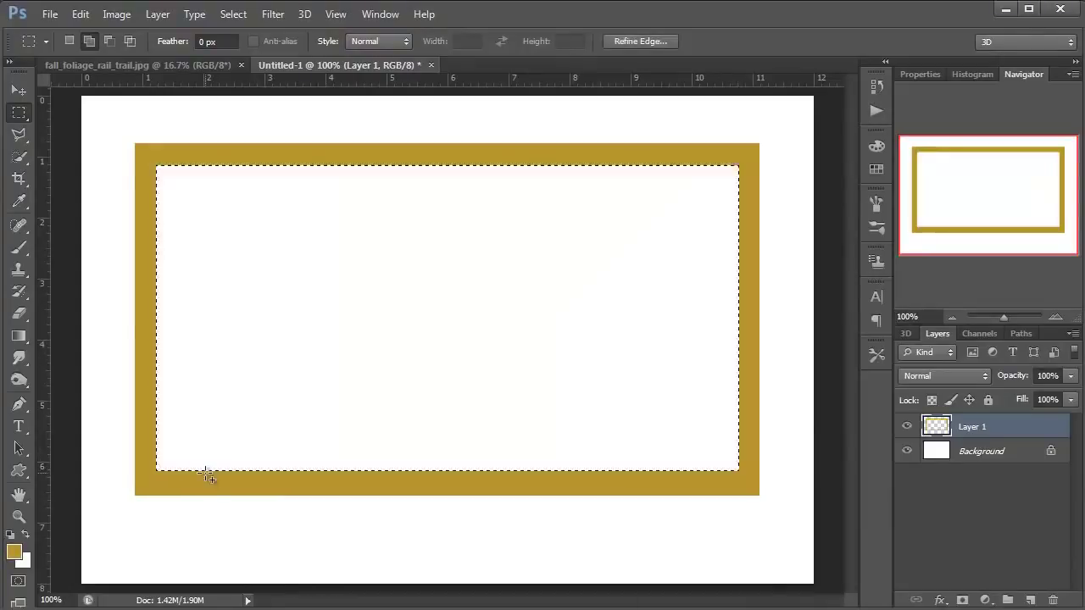
{"action": "key", "text": "ctrl+d"}
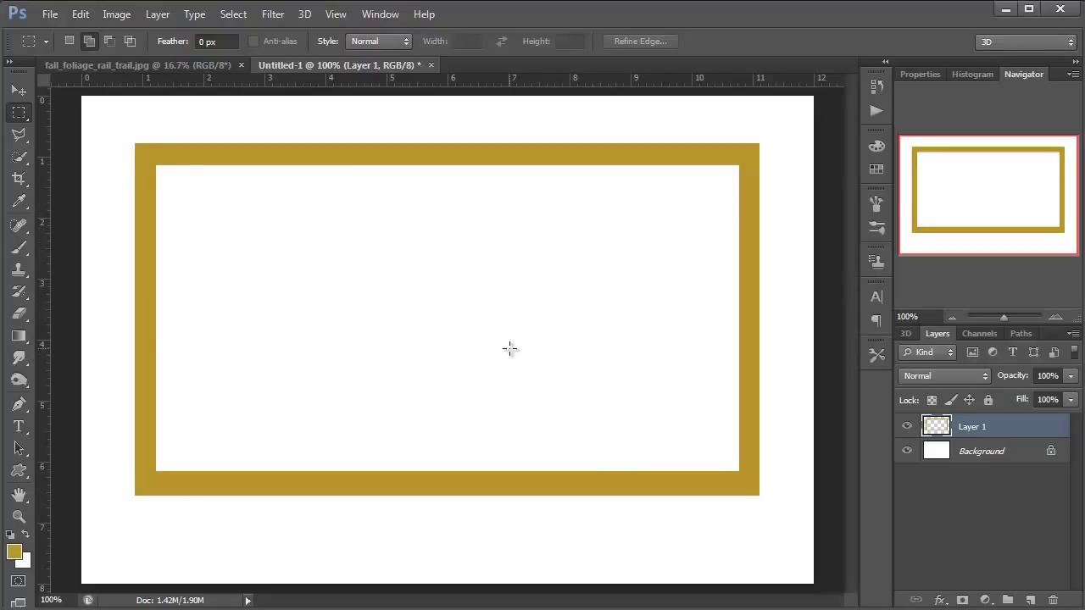
Step: Darken the gold frame to a deep dark red with Levels by raising the black input level
{"action": "key", "text": "ctrl+l"}
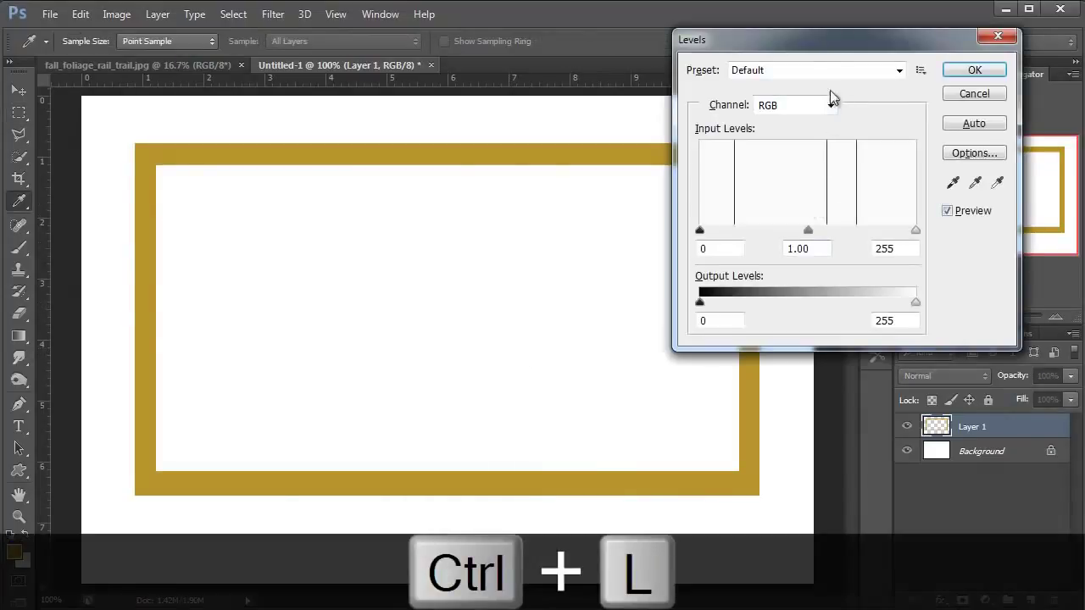
{"action": "left_click_drag", "start_coordinate": [762, 39], "coordinate": [850, 55]}
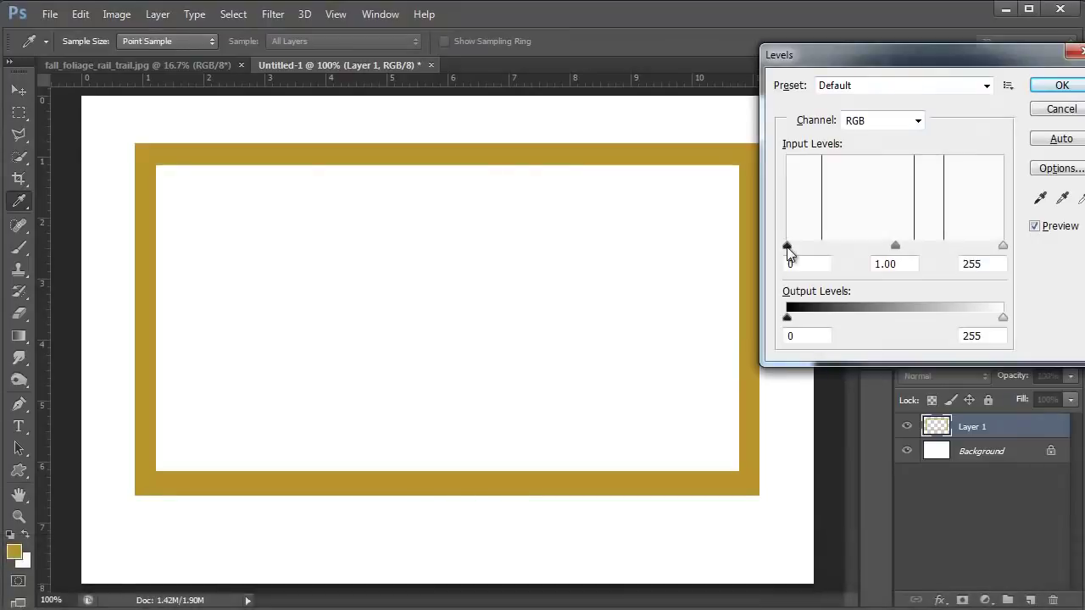
{"action": "left_click_drag", "start_coordinate": [787, 248], "coordinate": [908, 253]}
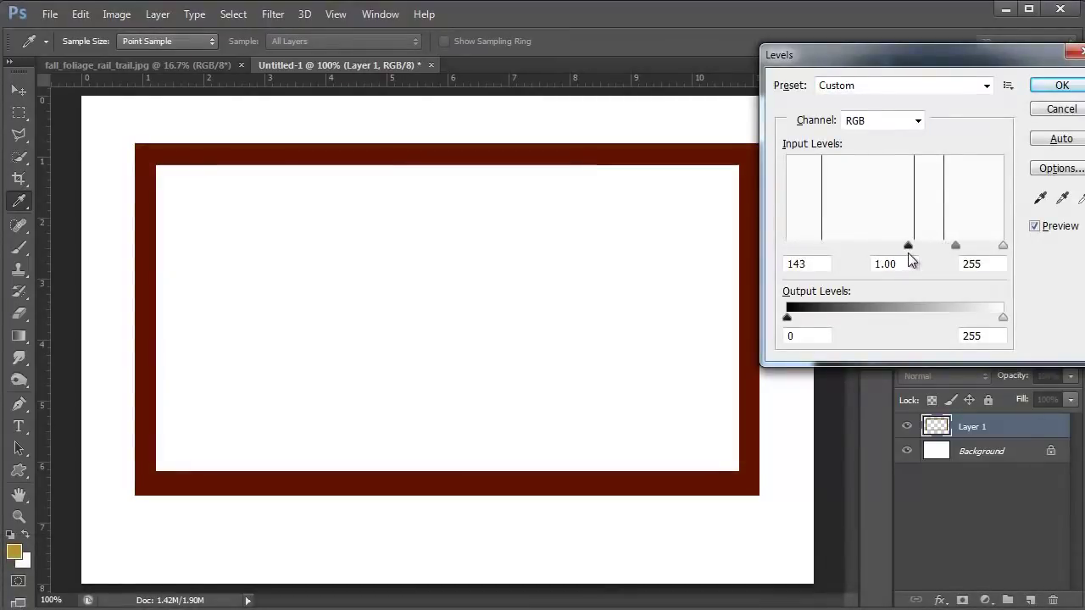
{"action": "key", "text": "Return"}
Step: Outline the left half of the frame's top bar with the Polygonal Lasso, cutting diagonally through the top-left corner
{"action": "key", "text": "m"}
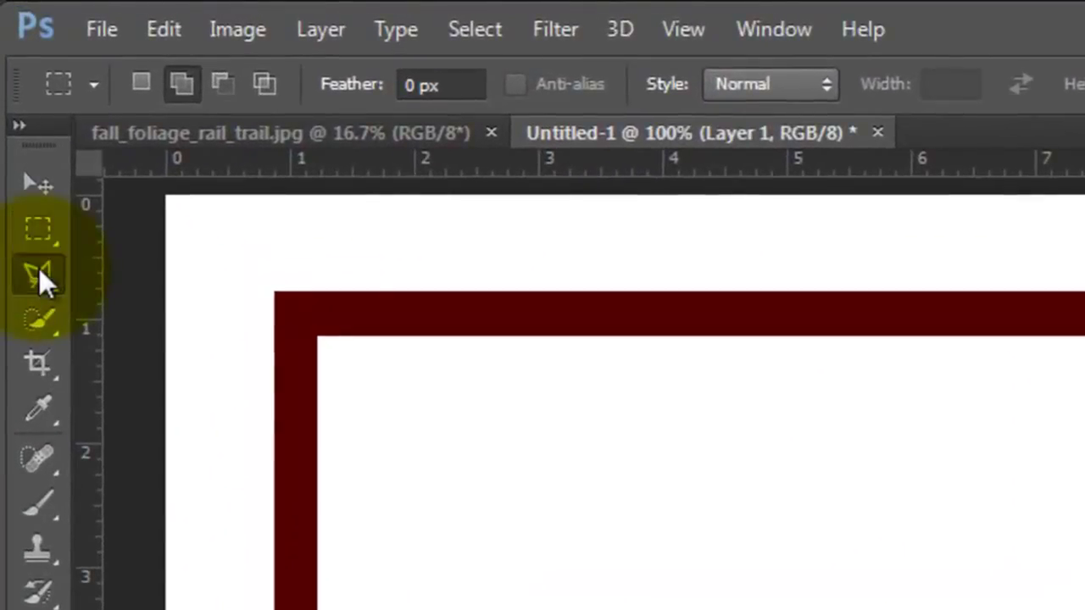
{"action": "left_click", "coordinate": [39, 268]}
{"action": "left_click", "coordinate": [184, 300]}
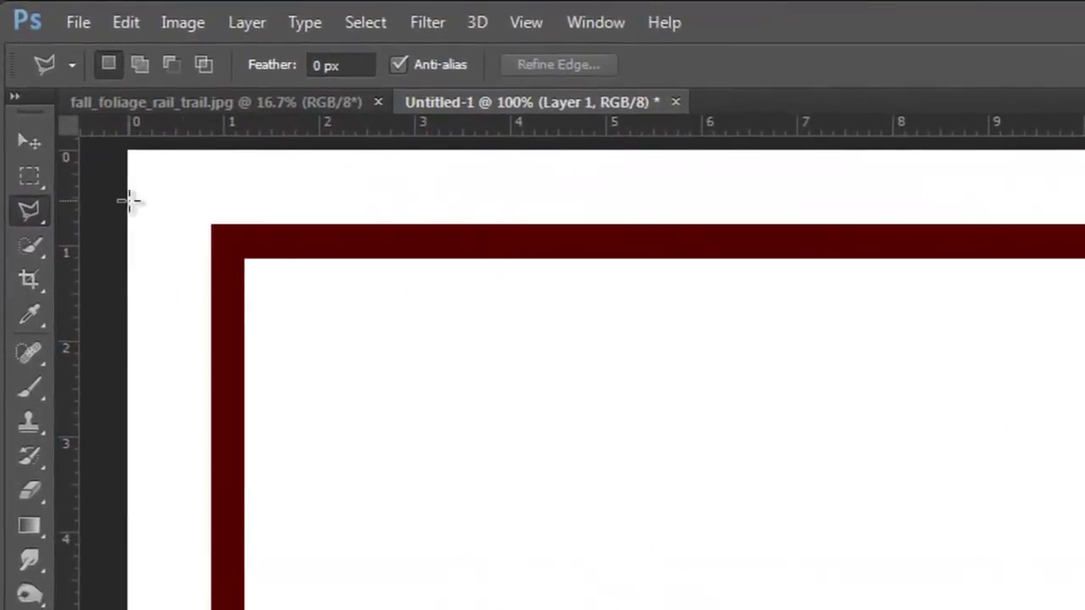
{"action": "left_click", "coordinate": [221, 231]}
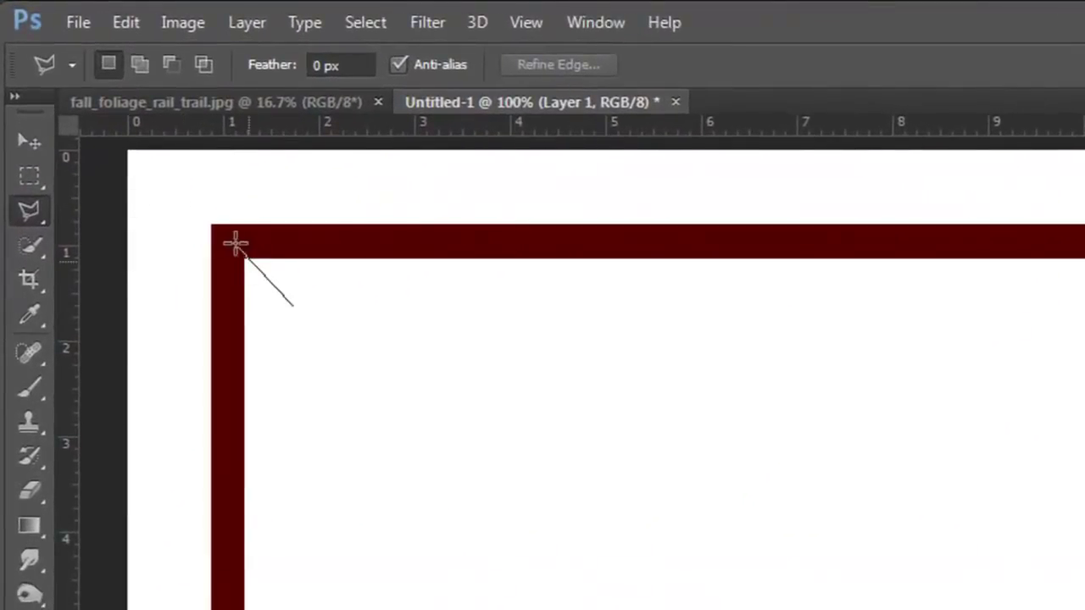
{"action": "left_click", "coordinate": [186, 200]}
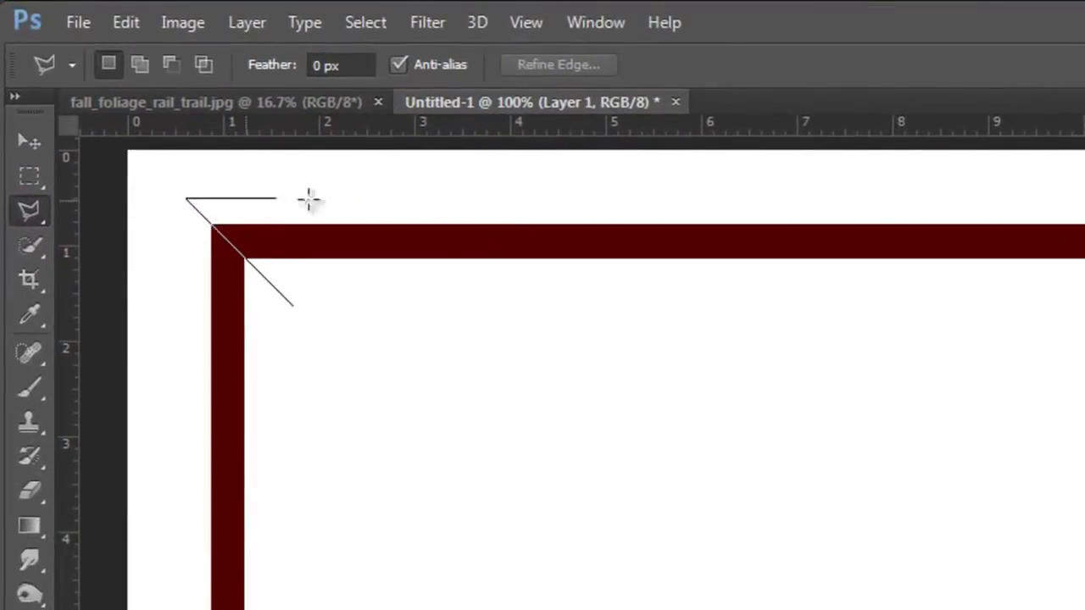
{"action": "left_click", "coordinate": [727, 194]}
{"action": "left_click", "coordinate": [736, 309]}
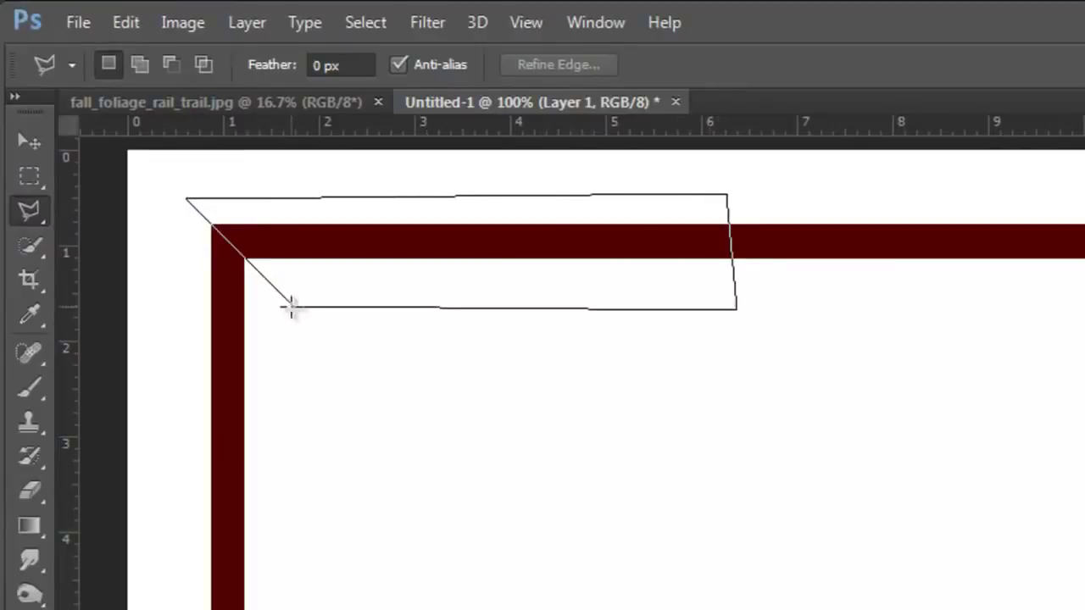
{"action": "left_click", "coordinate": [292, 308]}
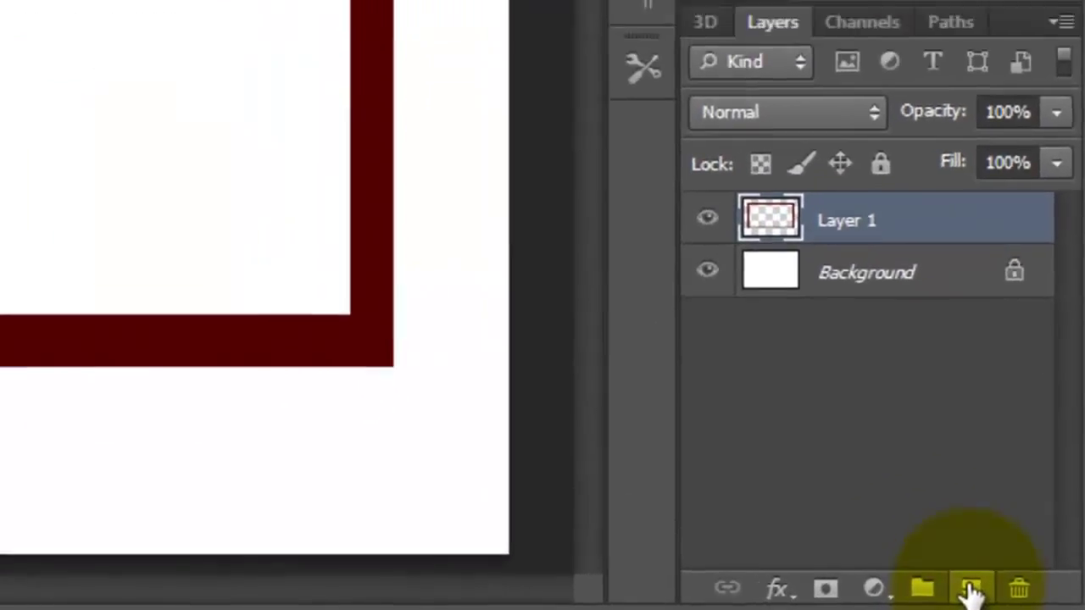
Step: On a new layer, intersect the selection with the frame's pixels and fill it with a linear black-to-white gradient running from right to left
{"action": "left_click", "coordinate": [957, 585]}
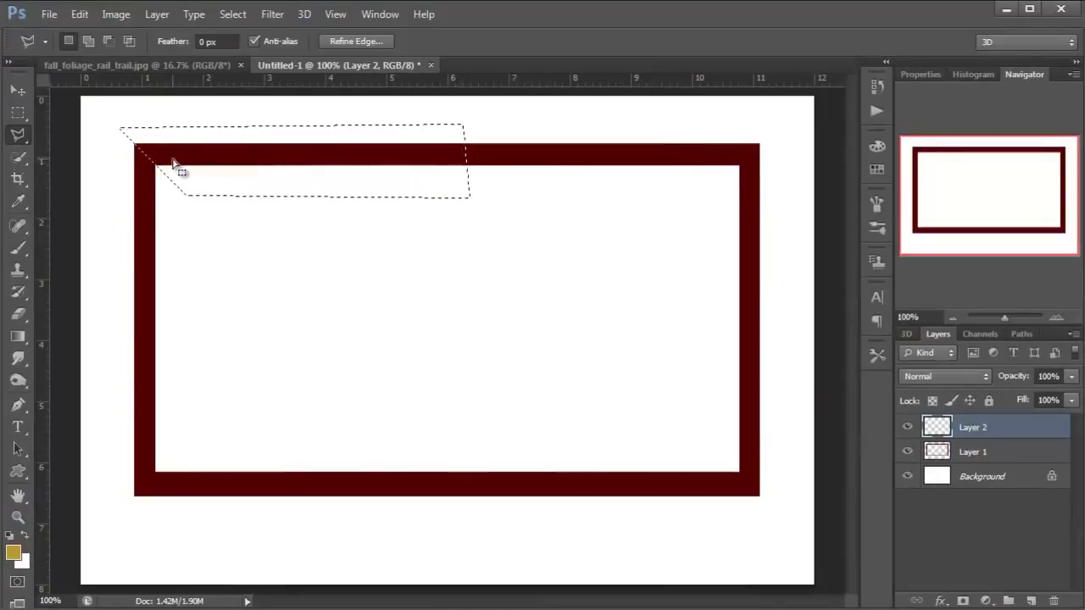
{"action": "left_click", "coordinate": [940, 458], "text": "ctrl+alt+shift"}
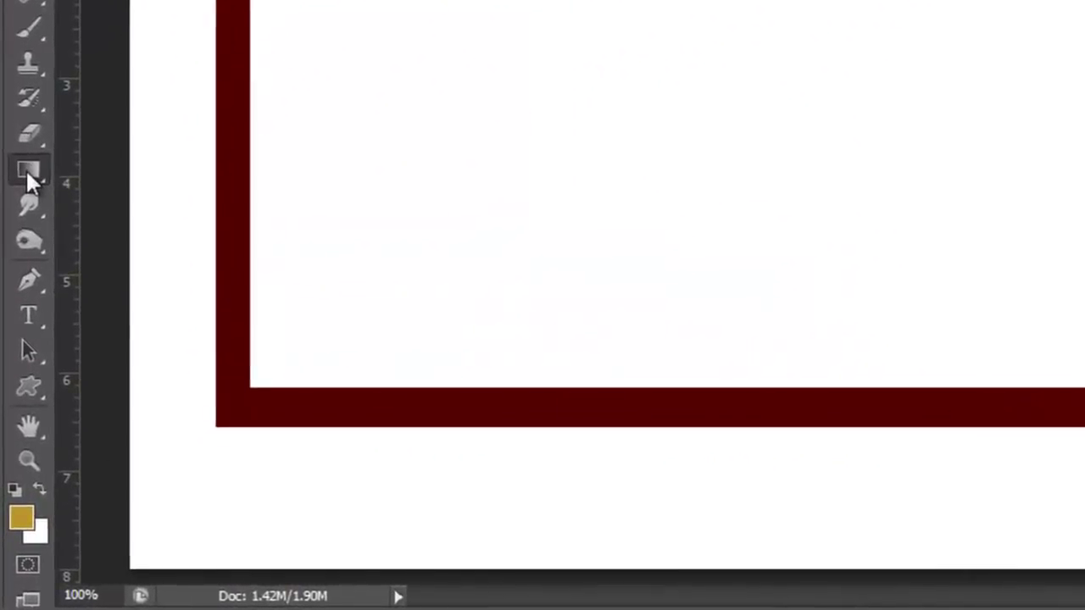
{"action": "left_click", "coordinate": [26, 174]}
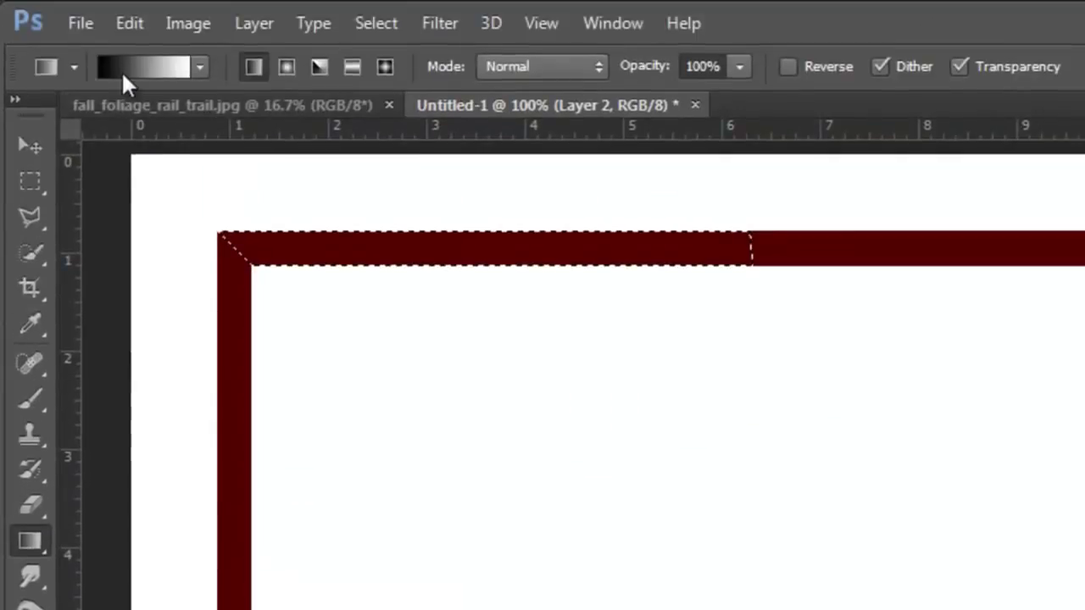
{"action": "left_click", "coordinate": [200, 68]}
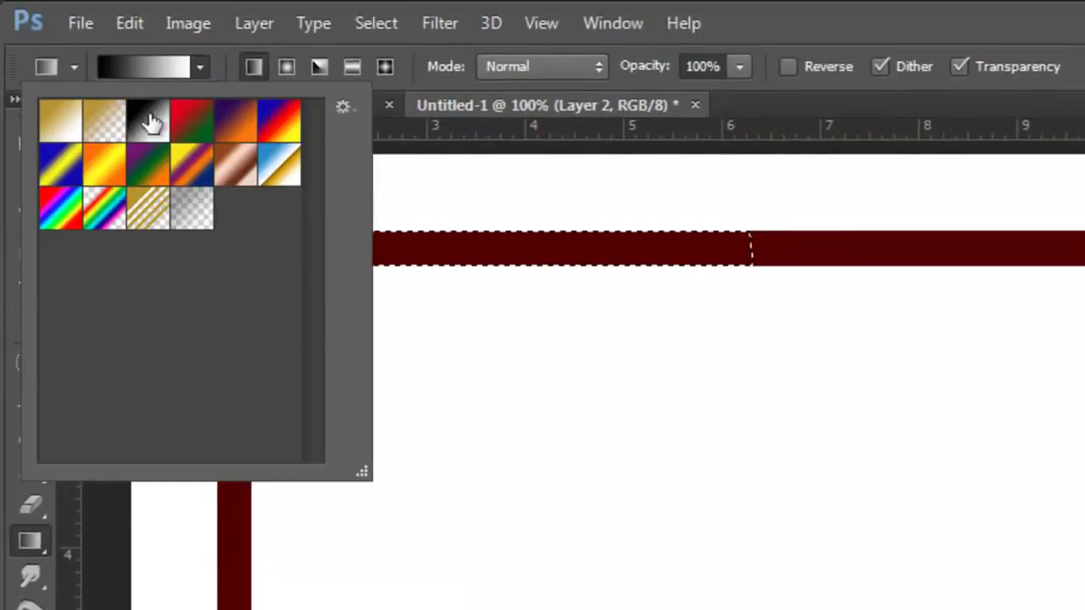
{"action": "left_click", "coordinate": [151, 123]}
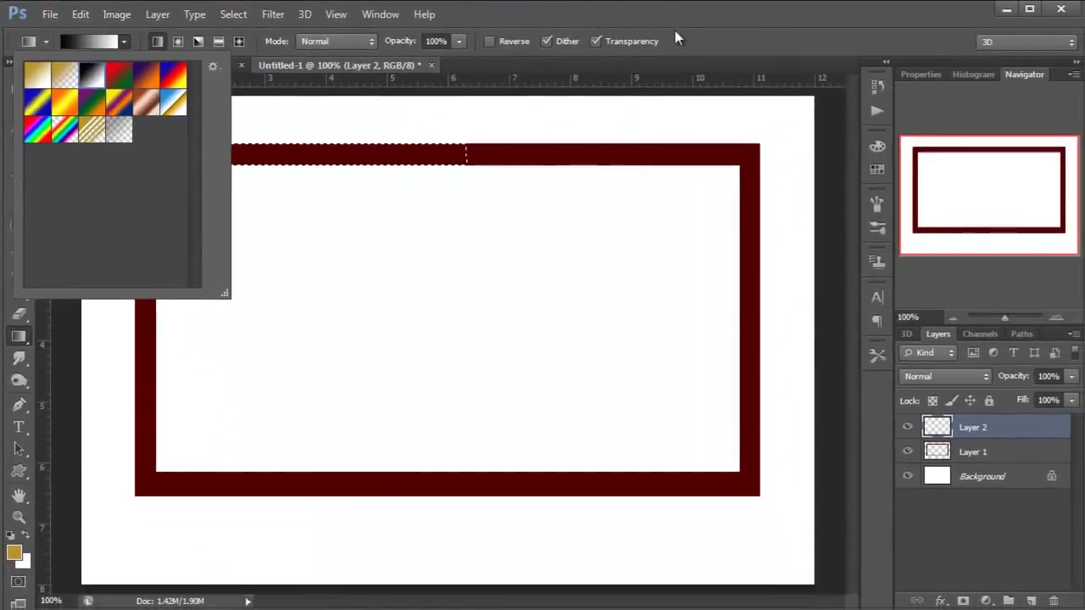
{"action": "left_click", "coordinate": [676, 39]}
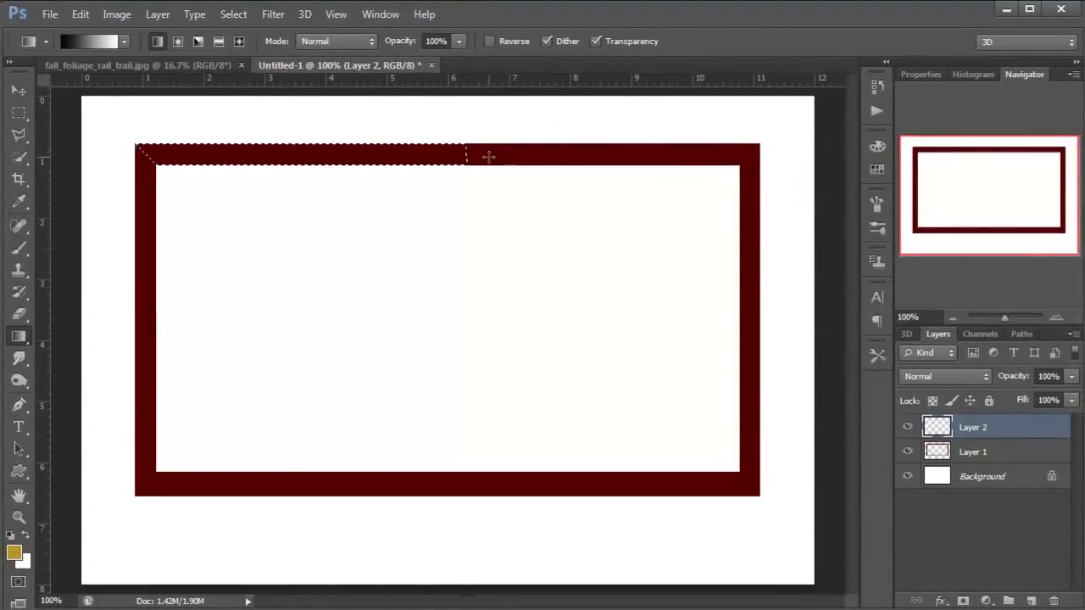
{"action": "left_click_drag", "start_coordinate": [489, 156], "coordinate": [112, 158]}
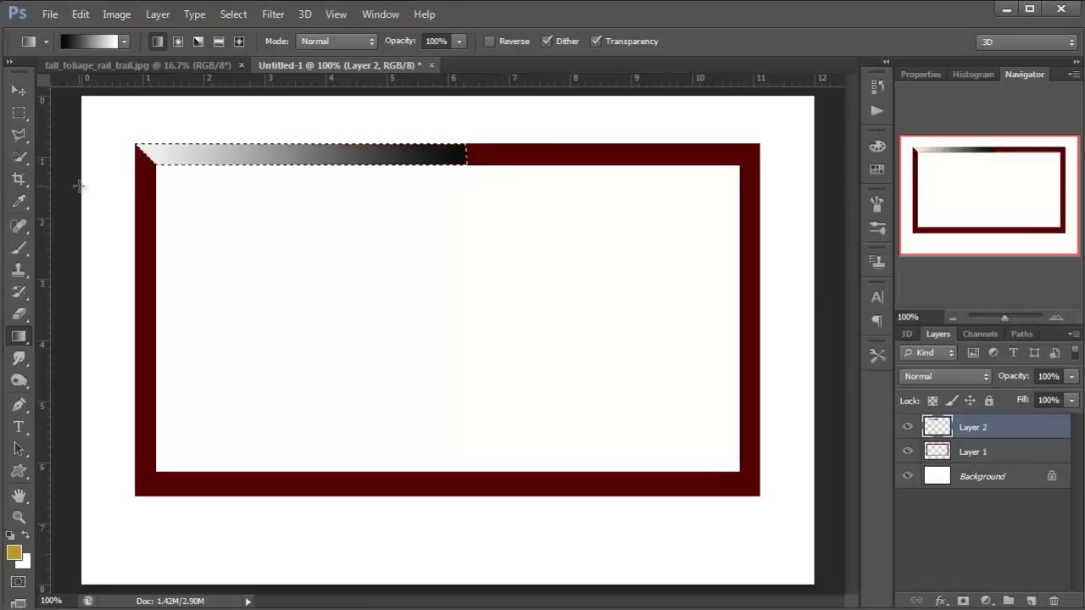
{"action": "key", "text": "ctrl+d"}
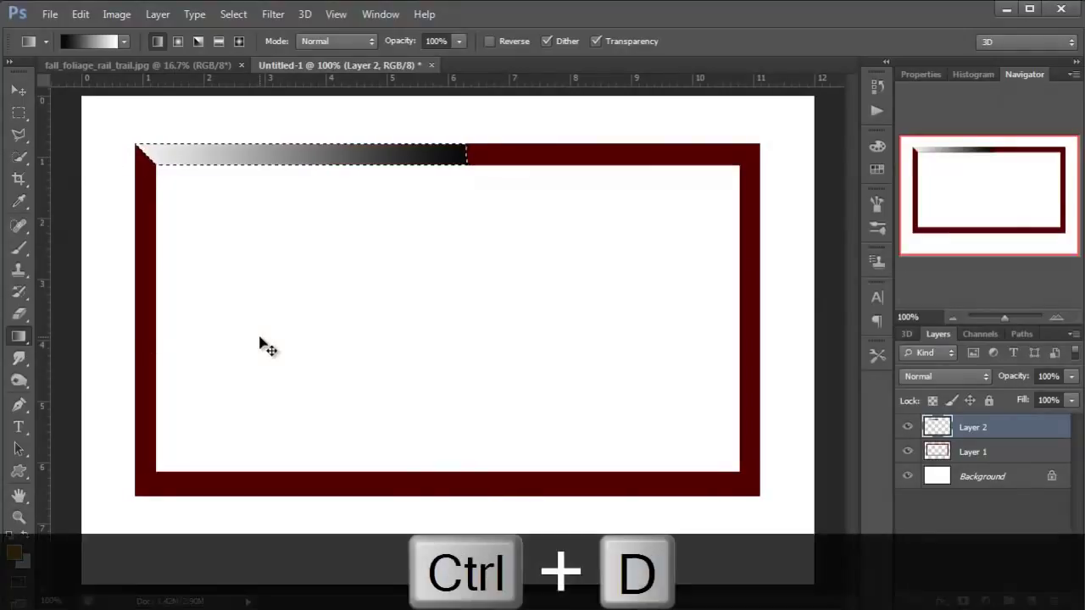
Step: Lower the gradient layer's opacity to 29% and rename the layer TOP LEFT
{"action": "left_click_drag", "start_coordinate": [1026, 380], "coordinate": [976, 386]}
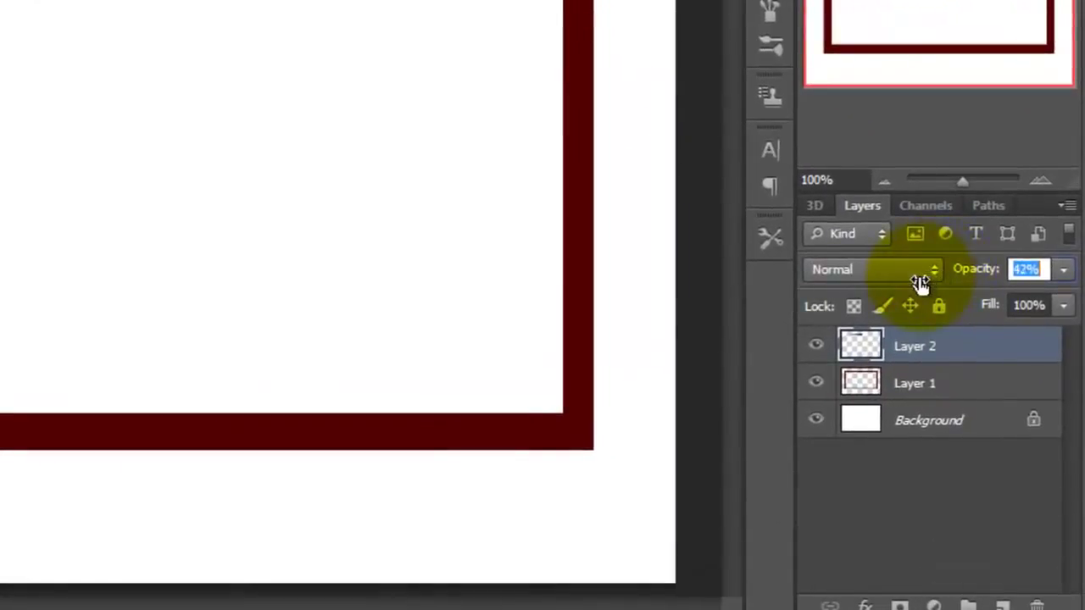
{"action": "left_click_drag", "start_coordinate": [919, 284], "coordinate": [904, 290]}
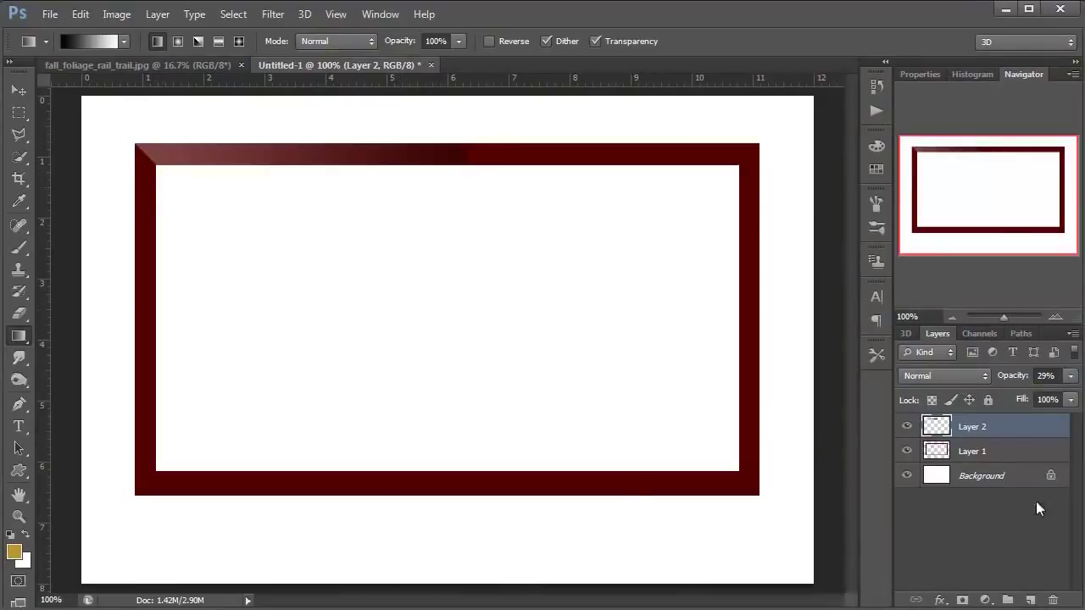
{"action": "double_click", "coordinate": [970, 427]}
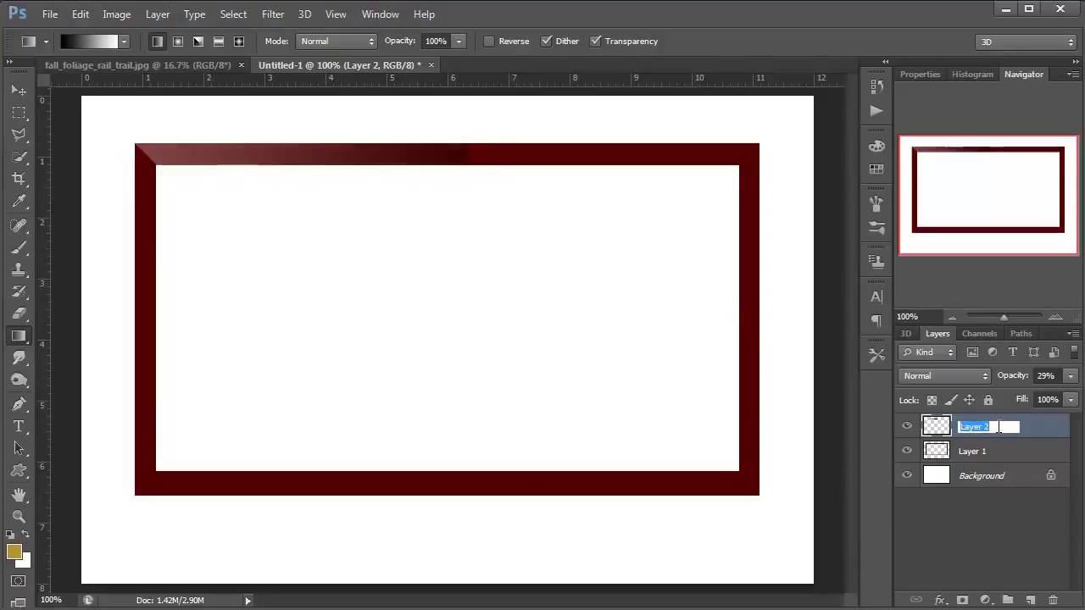
{"action": "type", "text": "TOP LEFT"}
{"action": "left_click", "coordinate": [963, 552]}
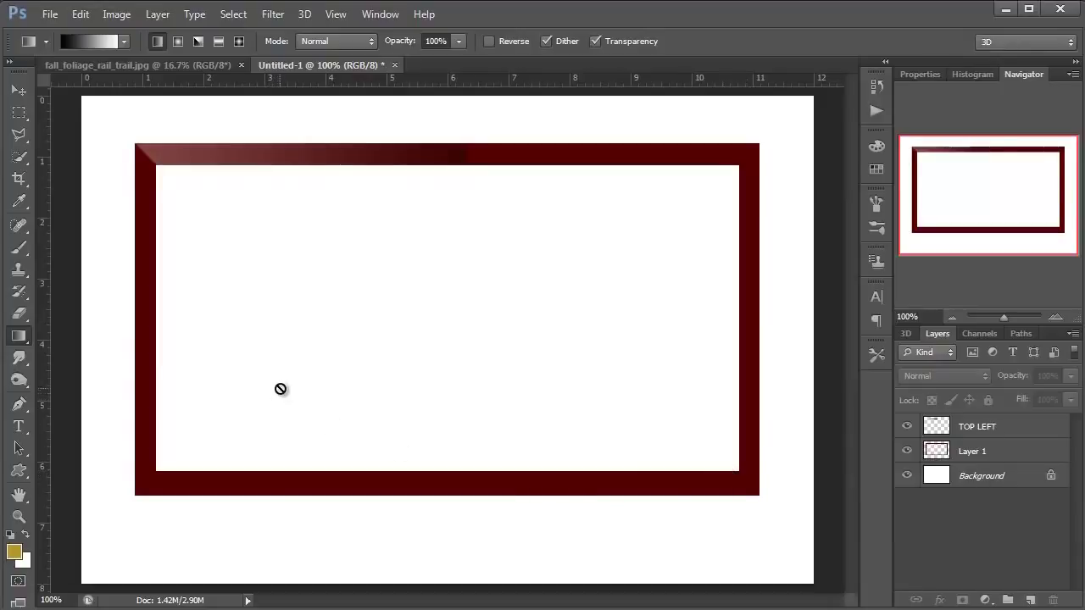
Step: Outline the left half of the frame's bottom bar with the Polygonal Lasso, cutting diagonally through the bottom-left corner
{"action": "left_click", "coordinate": [18, 135]}
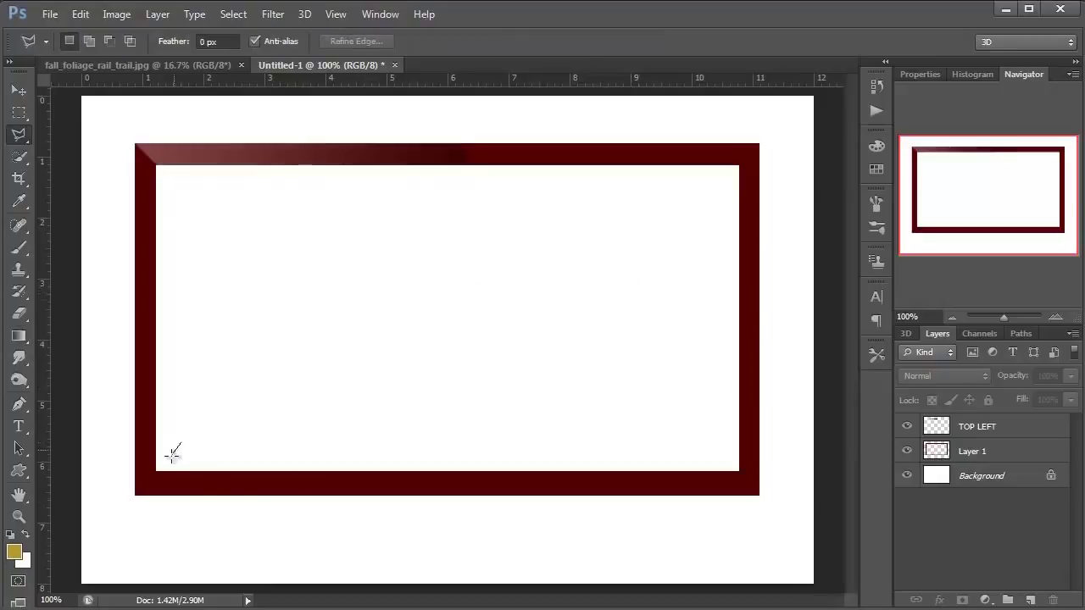
{"action": "left_click", "coordinate": [121, 511]}
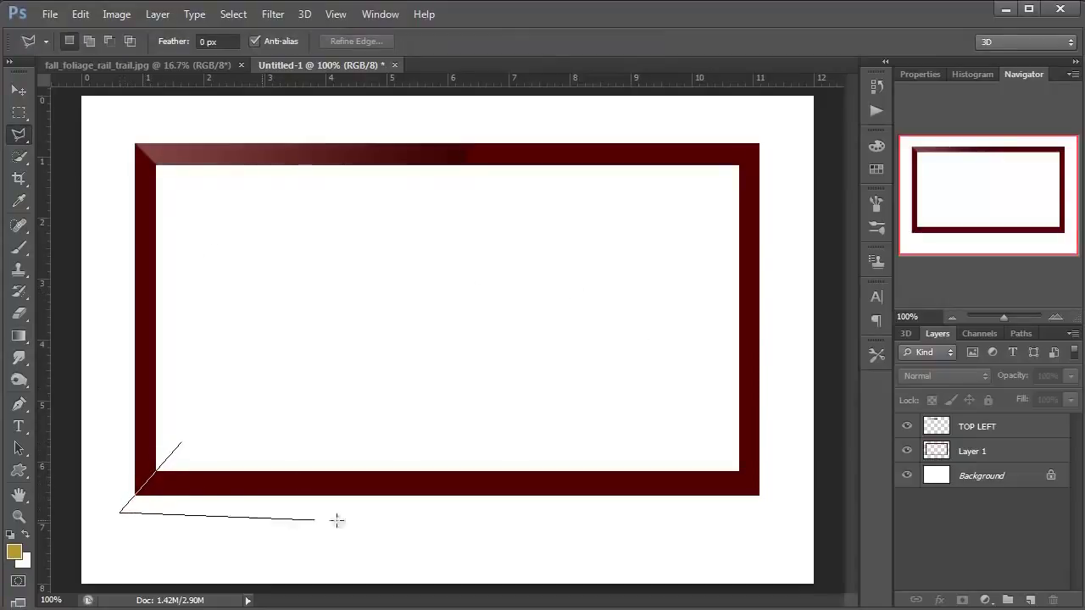
{"action": "left_click", "coordinate": [484, 516]}
{"action": "left_click", "coordinate": [469, 437]}
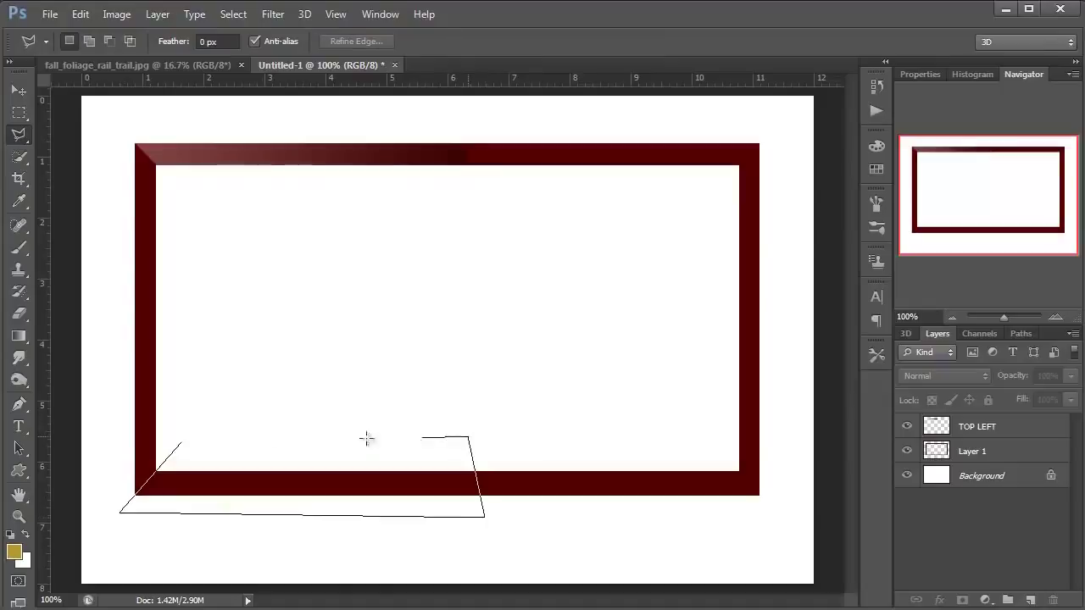
{"action": "left_click", "coordinate": [181, 444]}
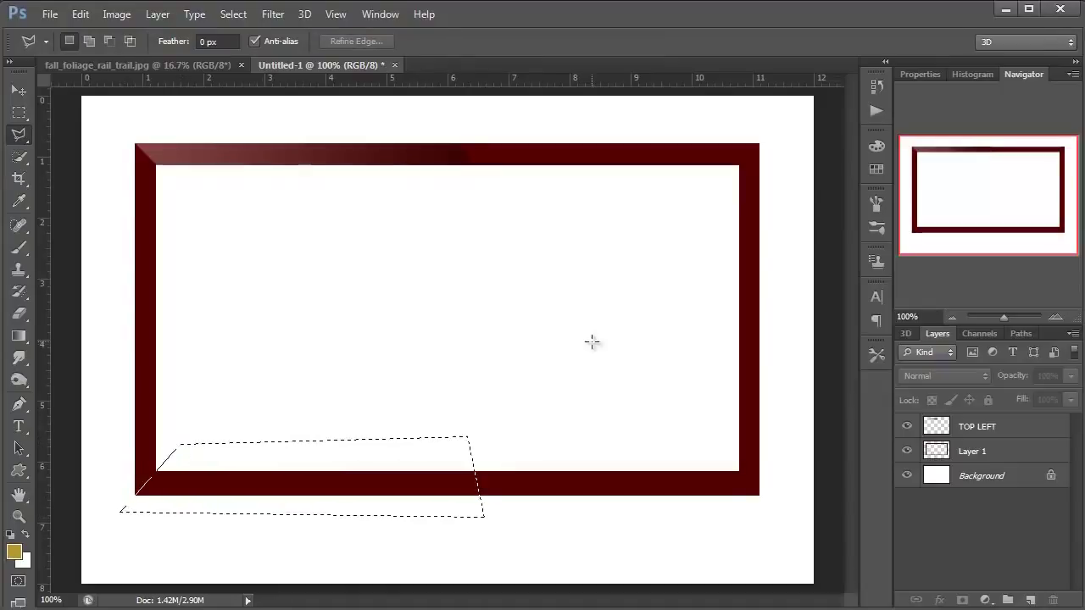
Step: Intersect the selection with the frame's pixels, fill it on a new layer with a right-to-left black-to-white gradient, and lower the layer's opacity to 21%
{"action": "left_click", "coordinate": [937, 451], "text": "ctrl+alt+shift"}
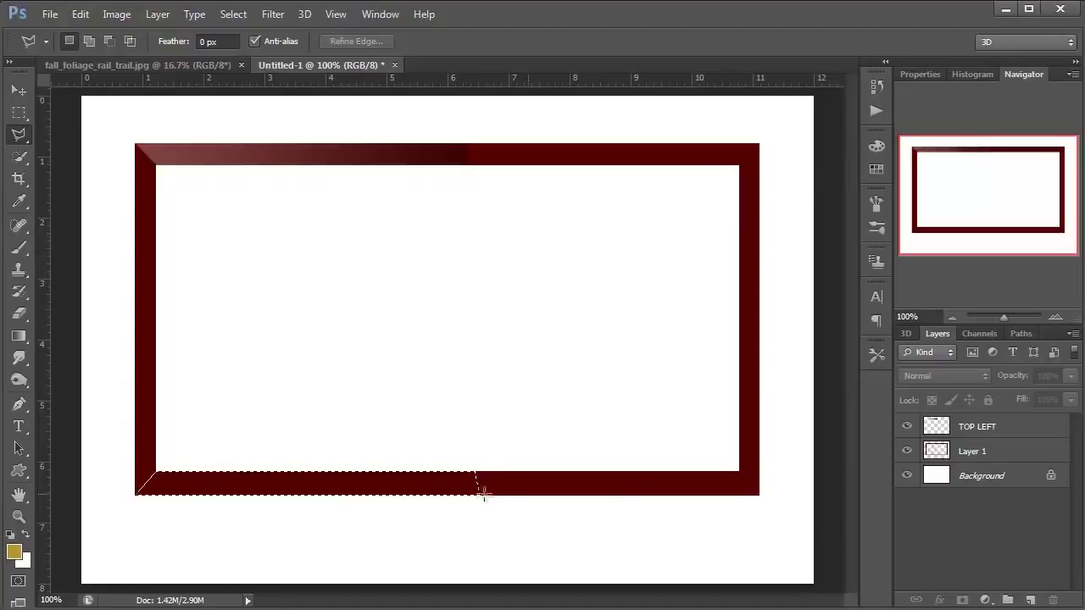
{"action": "left_click", "coordinate": [1030, 600]}
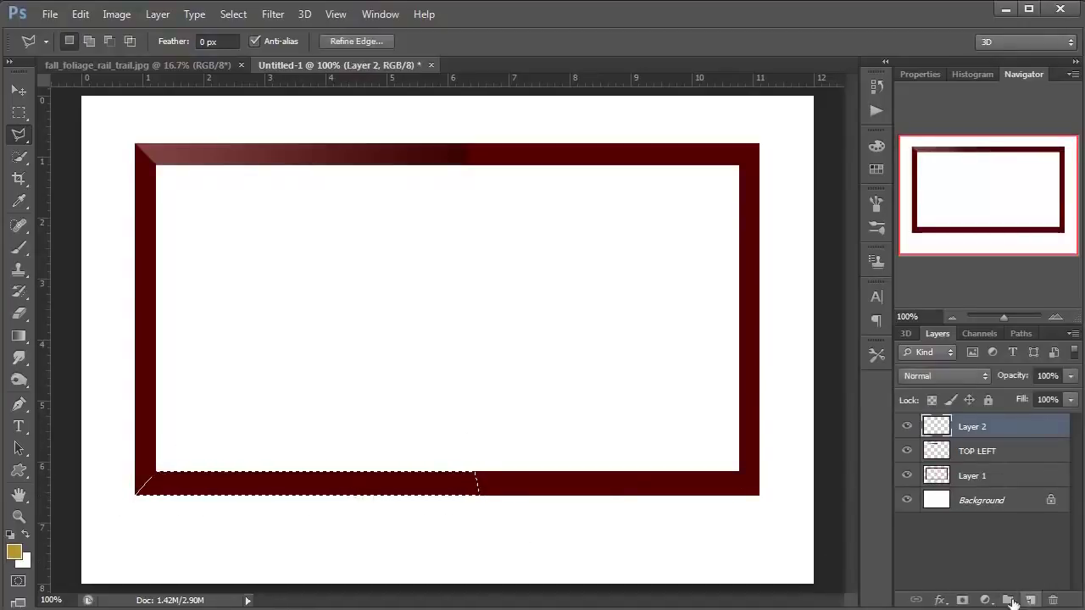
{"action": "left_click", "coordinate": [20, 337]}
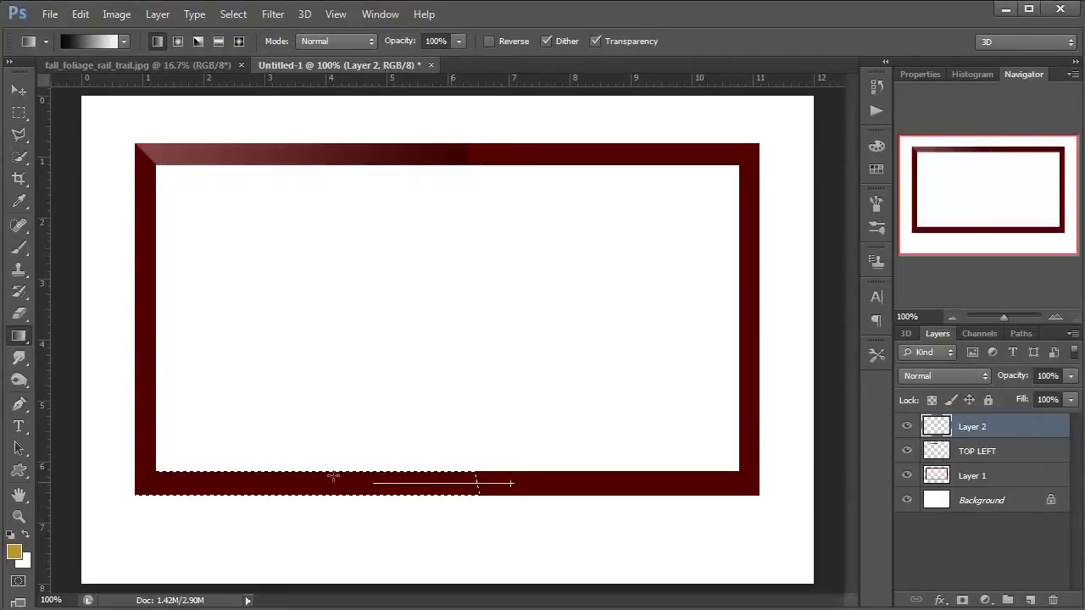
{"action": "left_click_drag", "start_coordinate": [112, 483], "coordinate": [511, 483]}
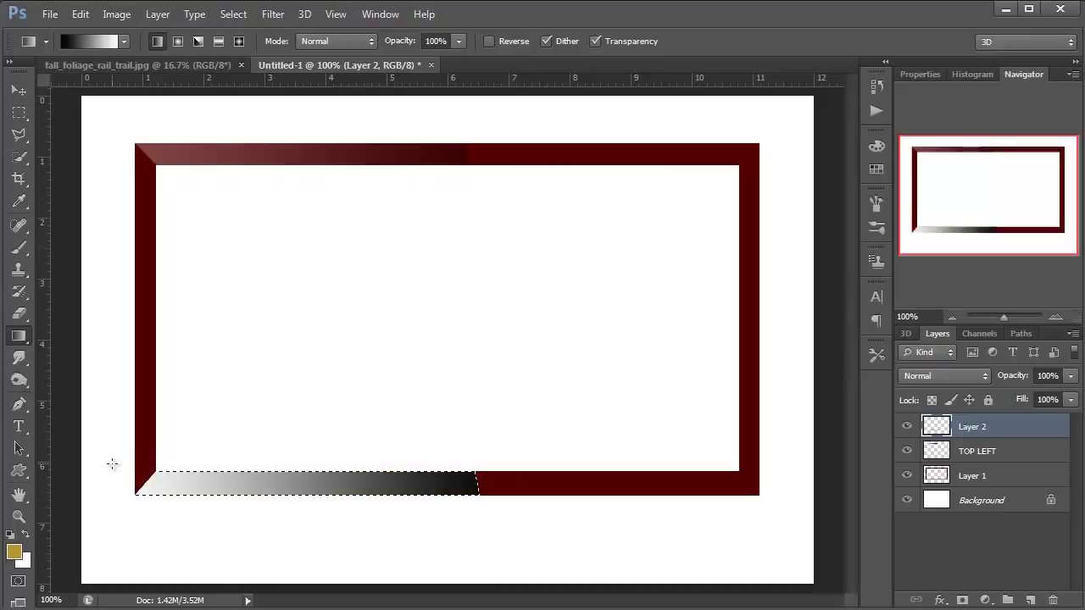
{"action": "key", "text": "ctrl+d"}
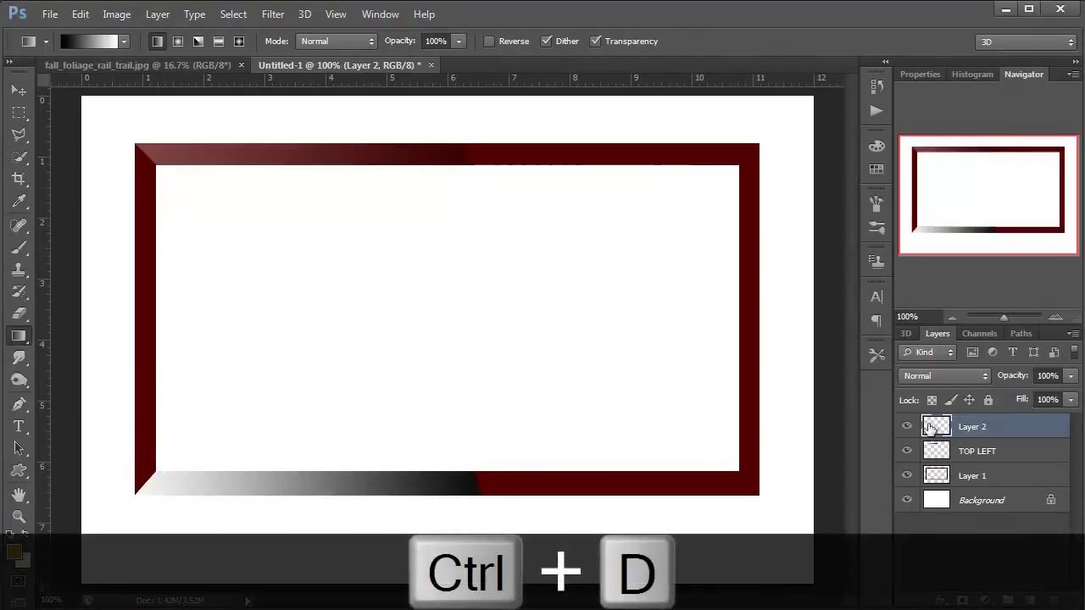
{"action": "left_click_drag", "start_coordinate": [1020, 379], "coordinate": [947, 387]}
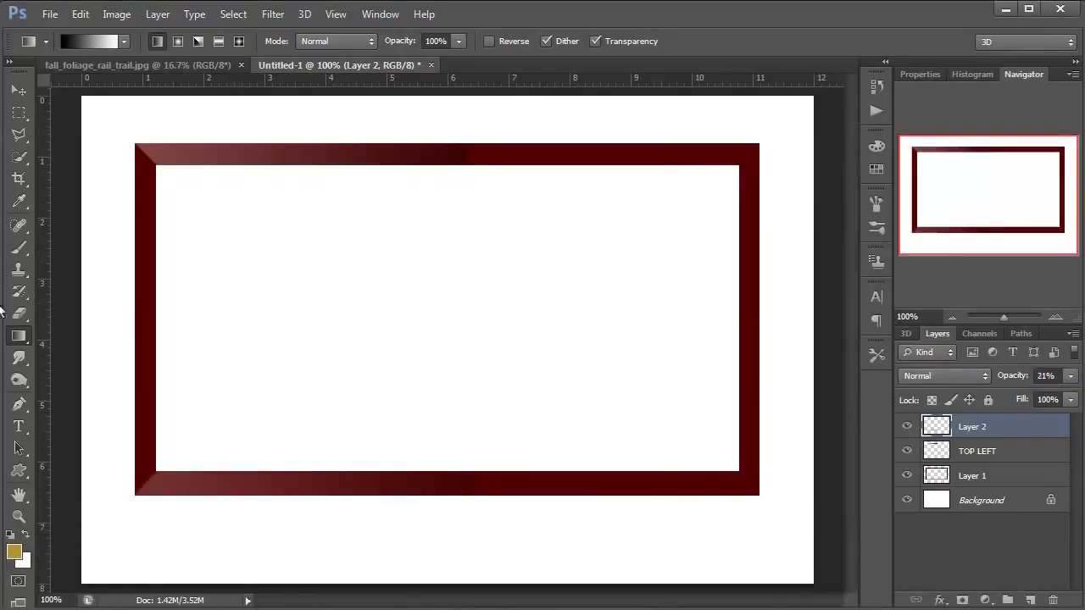
Step: Outline the upper half of the frame's right bar with the Polygonal Lasso, cutting diagonally through the top-right corner
{"action": "left_click", "coordinate": [19, 134]}
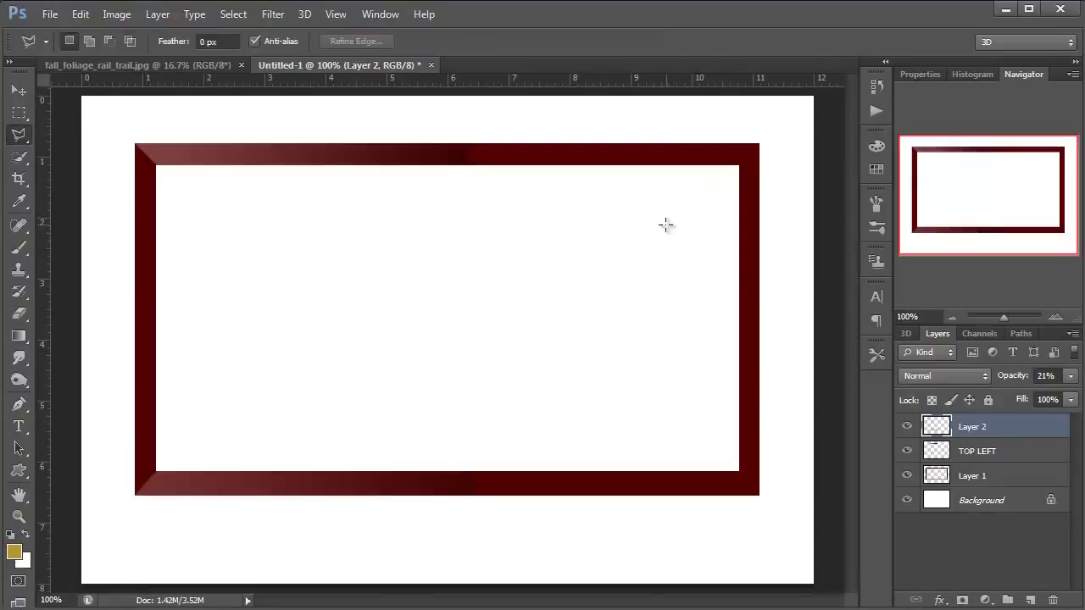
{"action": "left_click", "coordinate": [722, 182]}
{"action": "left_click", "coordinate": [780, 123]}
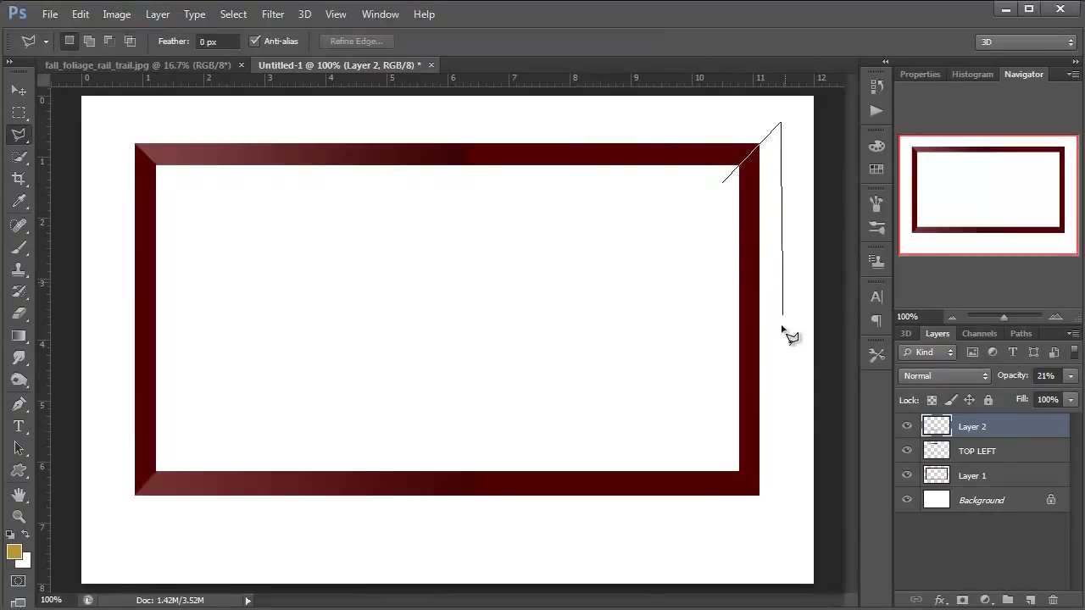
{"action": "left_click", "coordinate": [777, 363]}
{"action": "double_click", "coordinate": [667, 346]}
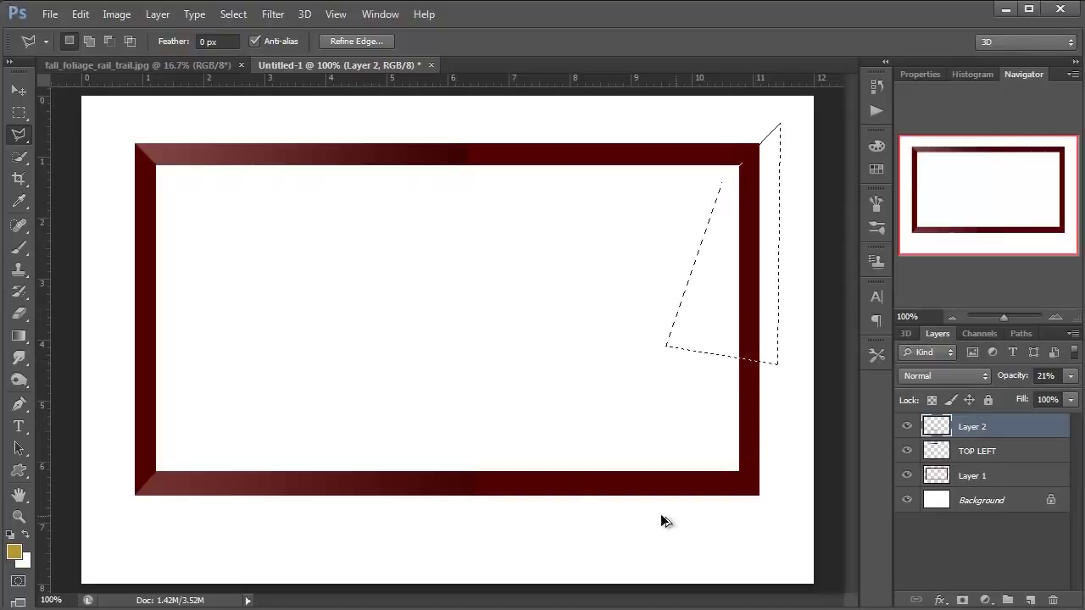
Step: Fill the outlined part of the frame's right bar on a new layer with a bottom-to-top black-to-white gradient at 39% layer opacity
{"action": "left_click", "coordinate": [937, 476], "text": "ctrl+alt+shift"}
{"action": "left_click", "coordinate": [1030, 600]}
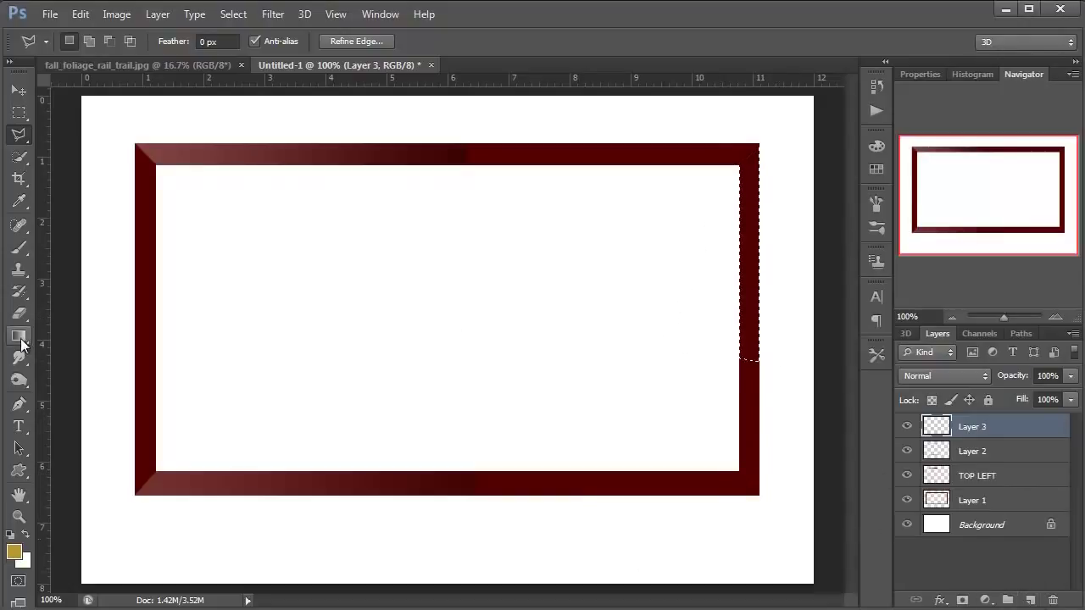
{"action": "left_click", "coordinate": [21, 344]}
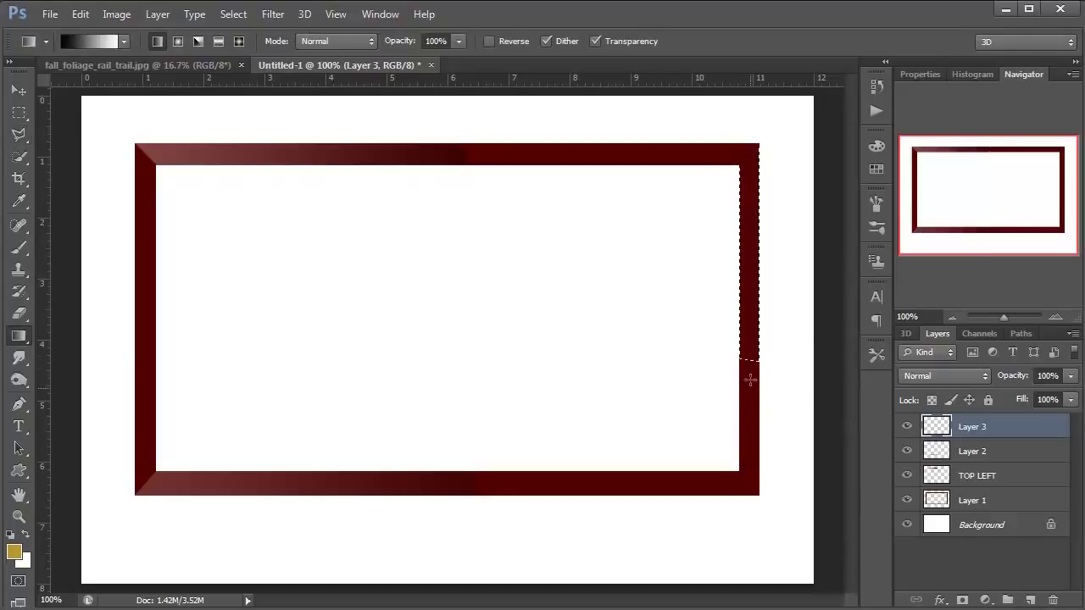
{"action": "left_click_drag", "start_coordinate": [750, 387], "coordinate": [750, 387]}
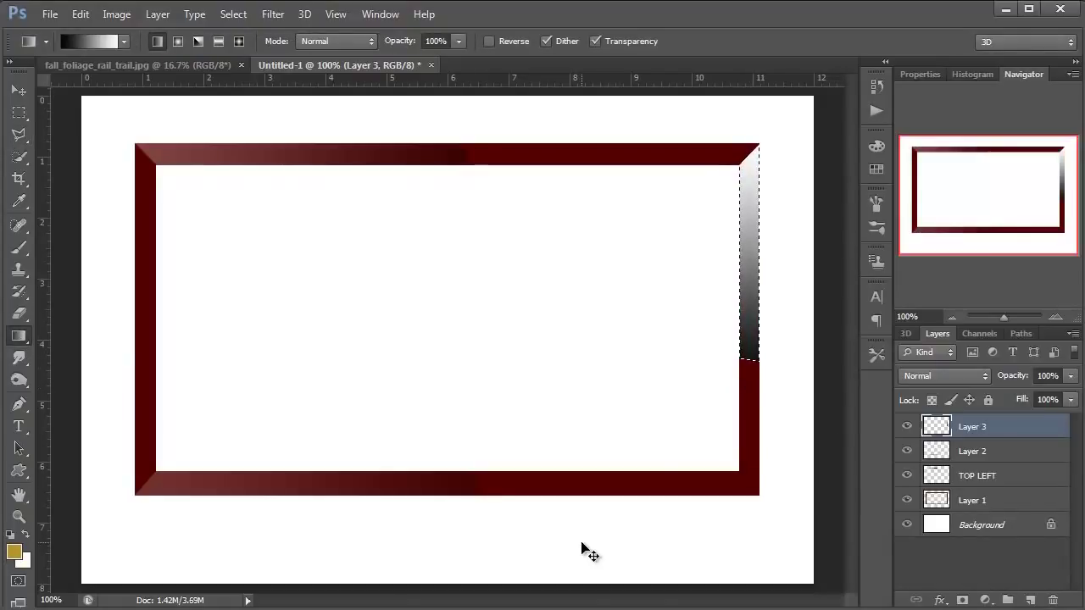
{"action": "key", "text": "ctrl+d"}
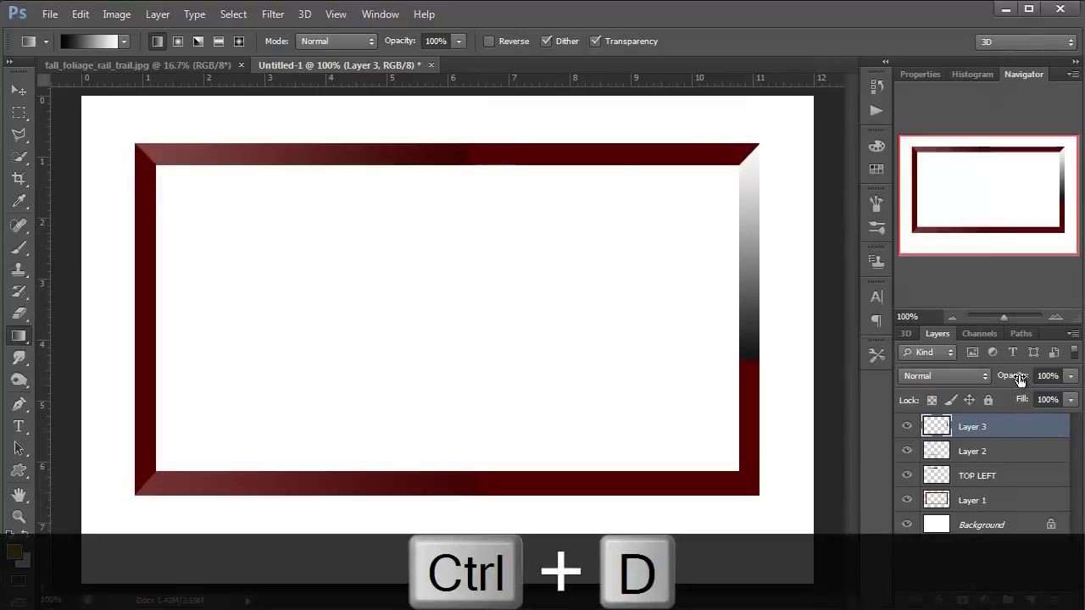
{"action": "left_click_drag", "start_coordinate": [1014, 379], "coordinate": [968, 380]}
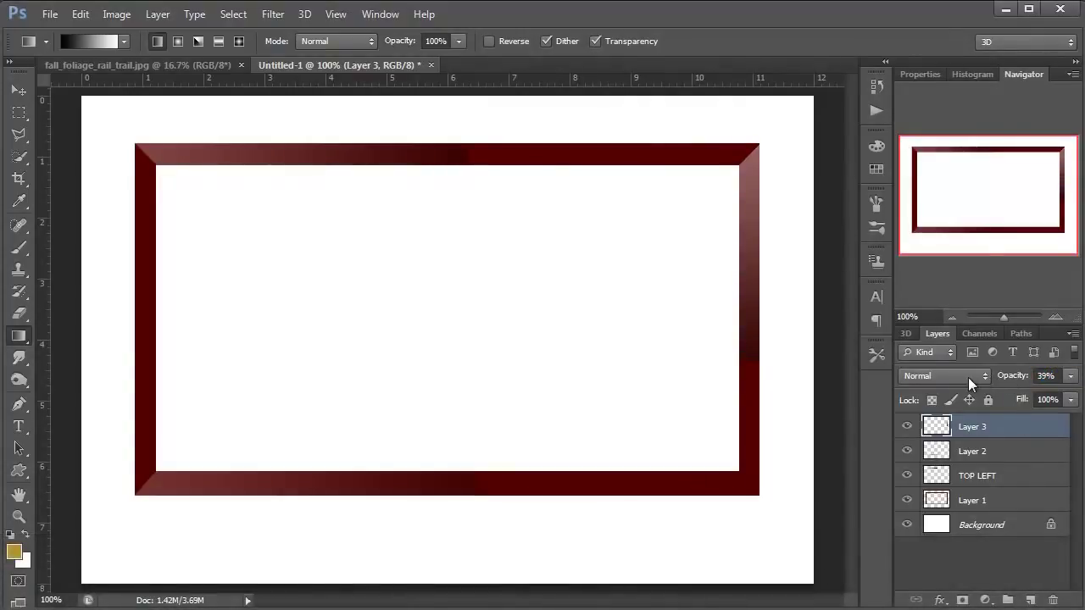
Step: Outline the right half of the frame's bottom bar with the Polygonal Lasso, cutting diagonally through the bottom-right corner and slanting the inner end
{"action": "left_click", "coordinate": [21, 137]}
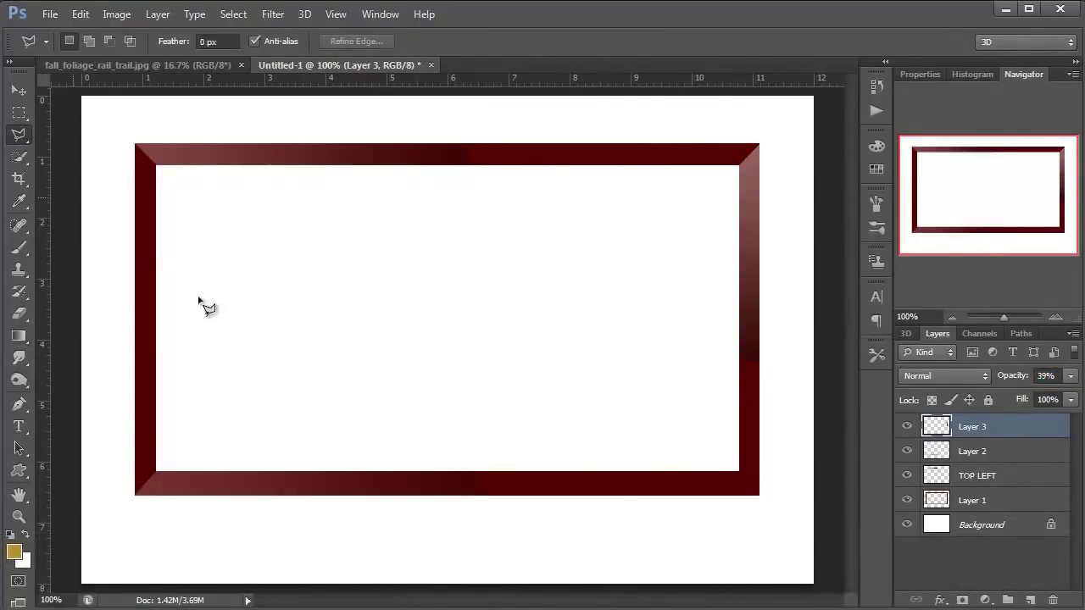
{"action": "left_click", "coordinate": [720, 455]}
{"action": "left_click", "coordinate": [531, 431]}
{"action": "left_click", "coordinate": [462, 516]}
{"action": "left_click", "coordinate": [783, 523]}
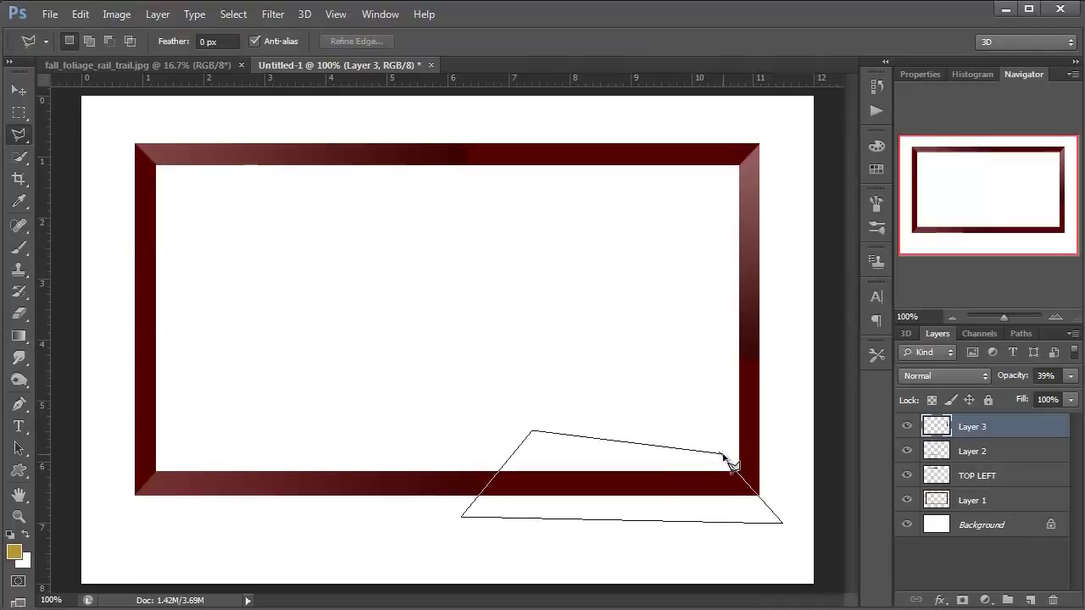
{"action": "left_click", "coordinate": [720, 456]}
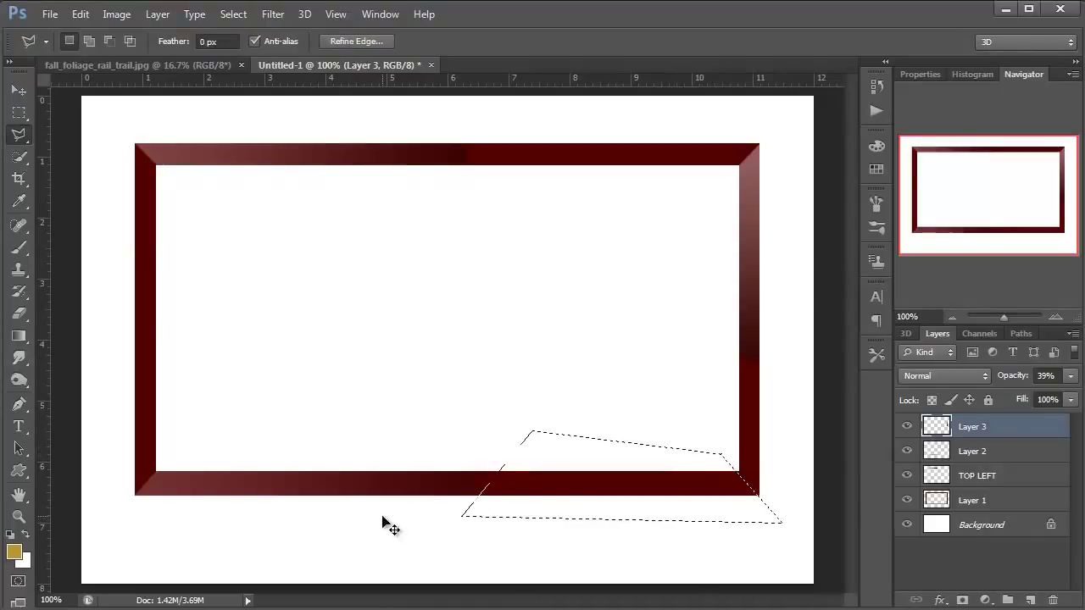
Step: Fill the outlined part of the bottom bar on a new layer with a left-to-right black-to-white gradient at 23% layer opacity
{"action": "left_click", "coordinate": [935, 501], "text": "ctrl+alt+shift"}
{"action": "left_click", "coordinate": [1028, 600]}
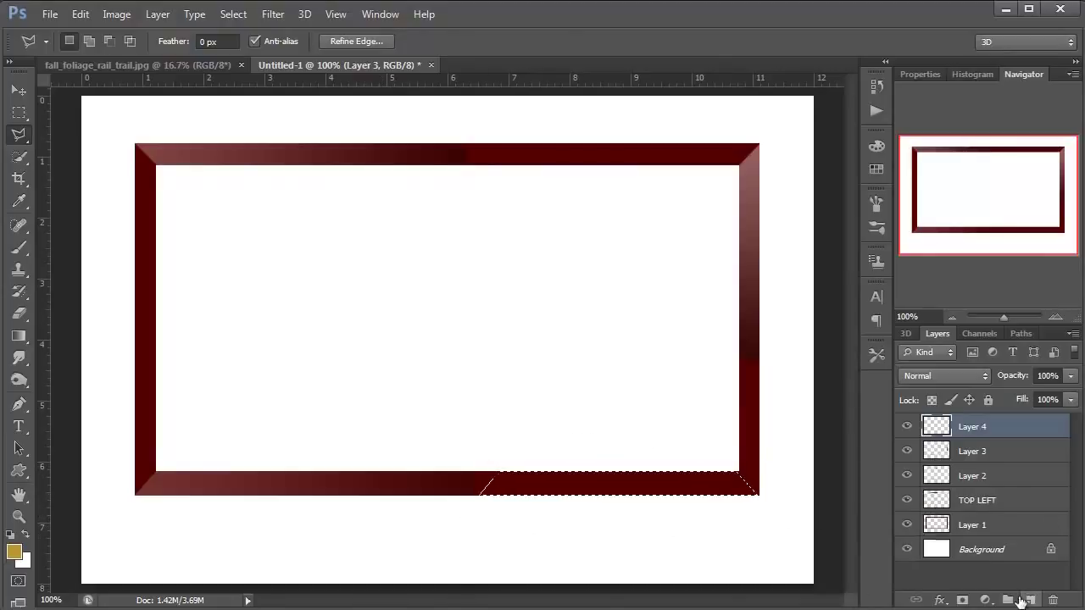
{"action": "left_click", "coordinate": [19, 336]}
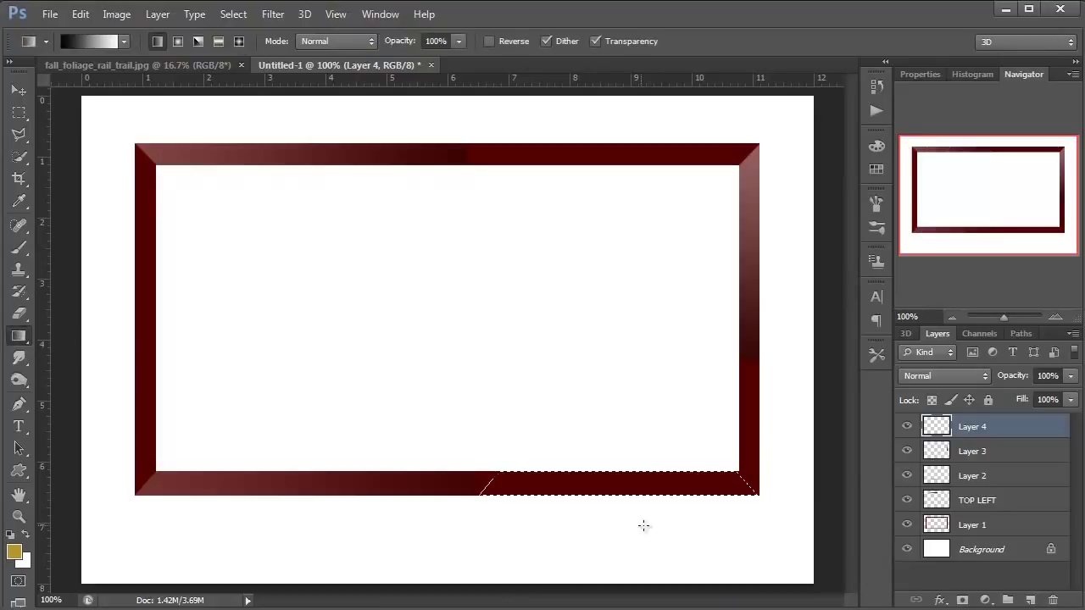
{"action": "left_click_drag", "start_coordinate": [509, 490], "coordinate": [740, 484]}
{"action": "key", "text": "ctrl+d"}
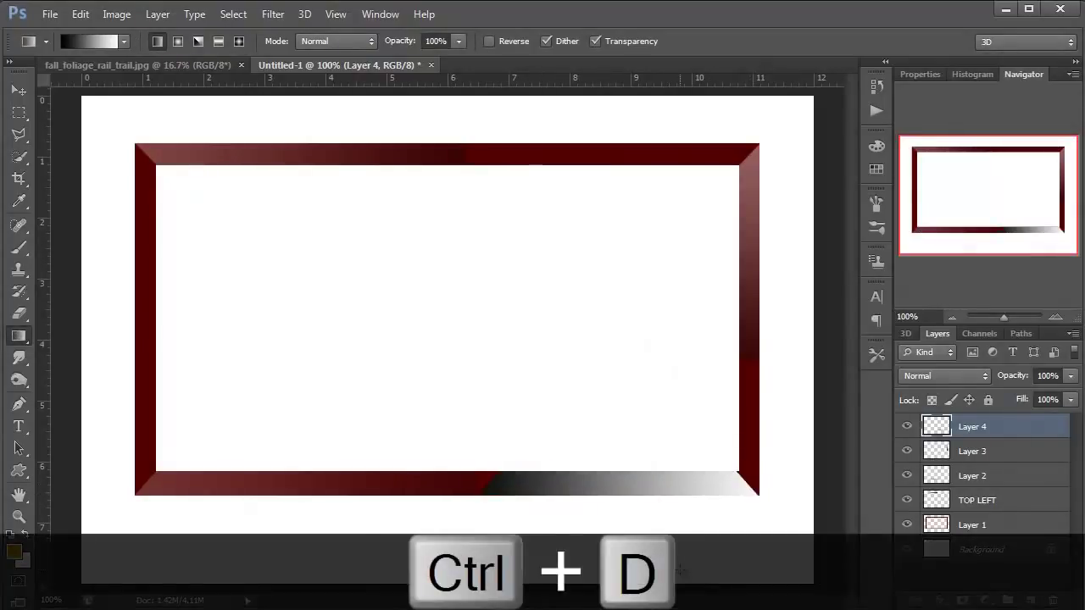
{"action": "left_click_drag", "start_coordinate": [1011, 377], "coordinate": [959, 392]}
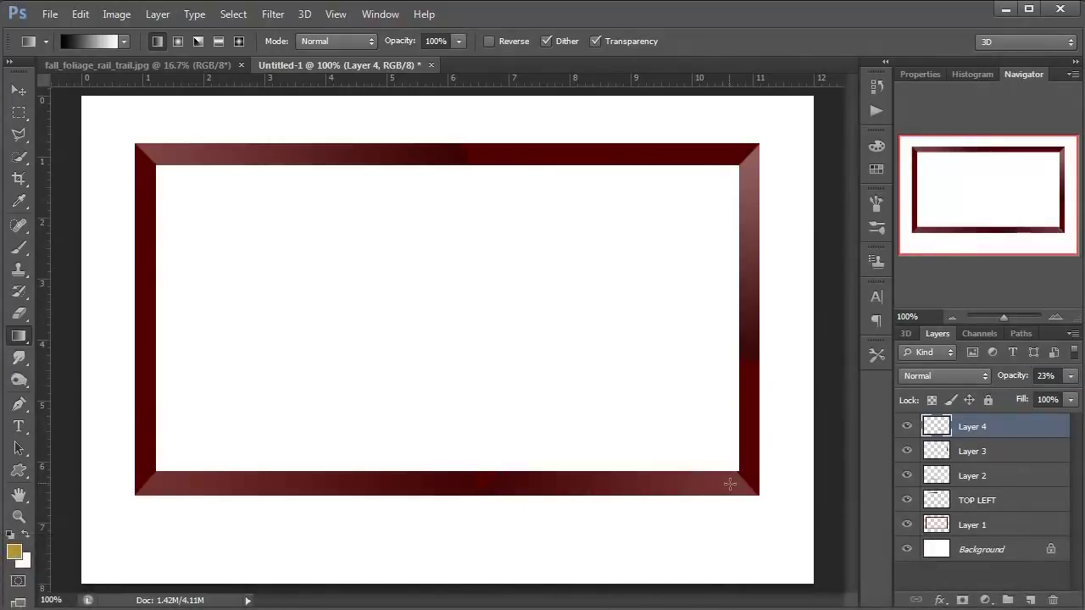
Step: Delete the gradient layer for the right half of the bottom bar
{"action": "left_click_drag", "start_coordinate": [1031, 437], "coordinate": [1053, 600]}
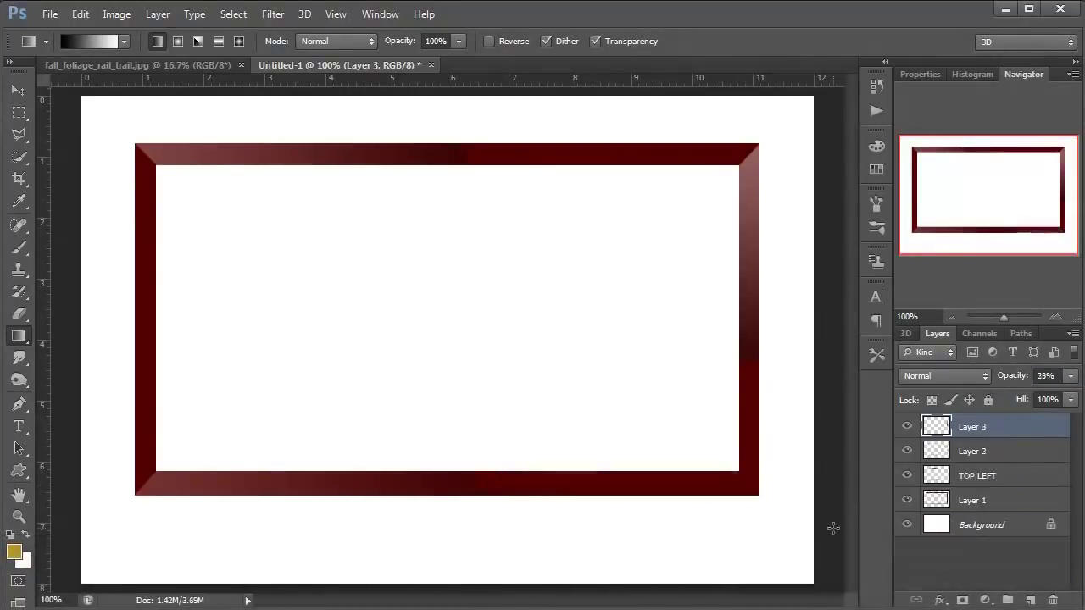
Step: Outline the bottom bar's right half again with the Polygonal Lasso, with a diagonal bottom-right corner and a nearly vertical cut near the bar's middle
{"action": "left_click", "coordinate": [18, 134]}
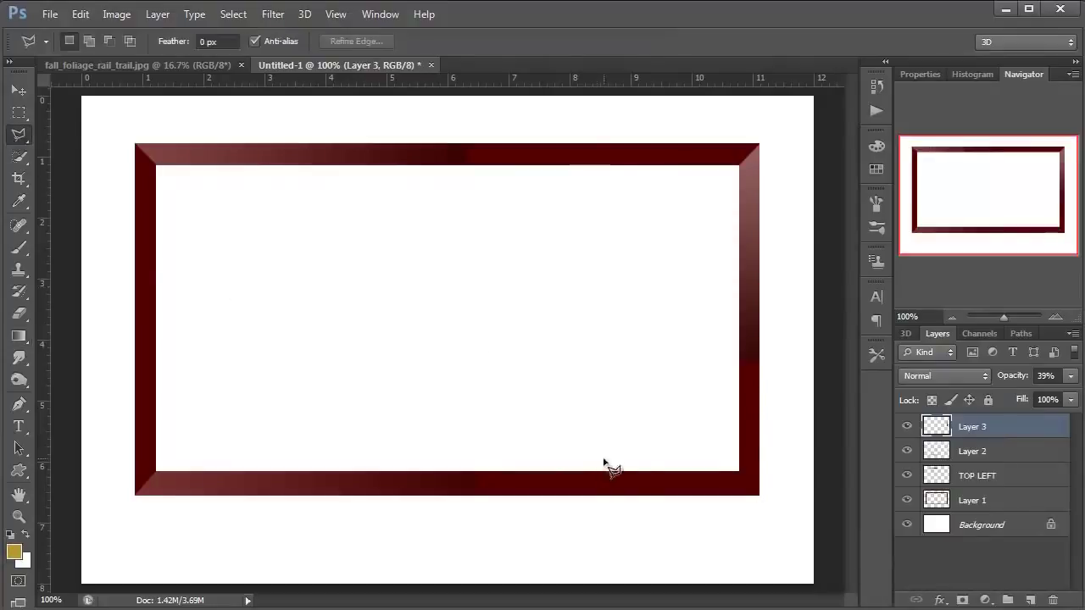
{"action": "left_click", "coordinate": [731, 460]}
{"action": "left_click", "coordinate": [769, 509]}
{"action": "left_click", "coordinate": [456, 511]}
{"action": "left_click", "coordinate": [466, 445]}
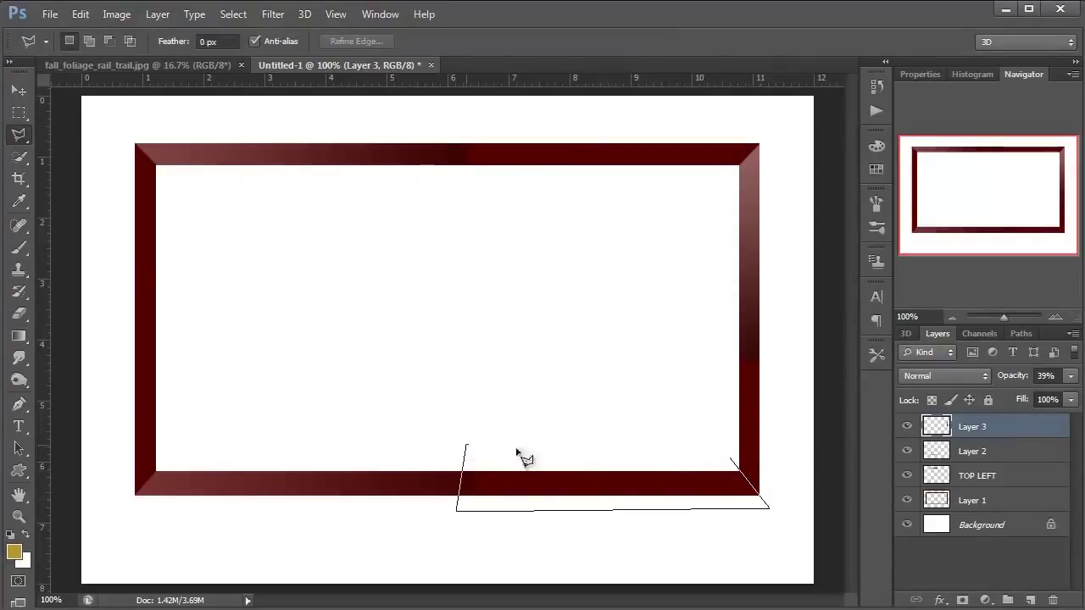
{"action": "left_click", "coordinate": [732, 460]}
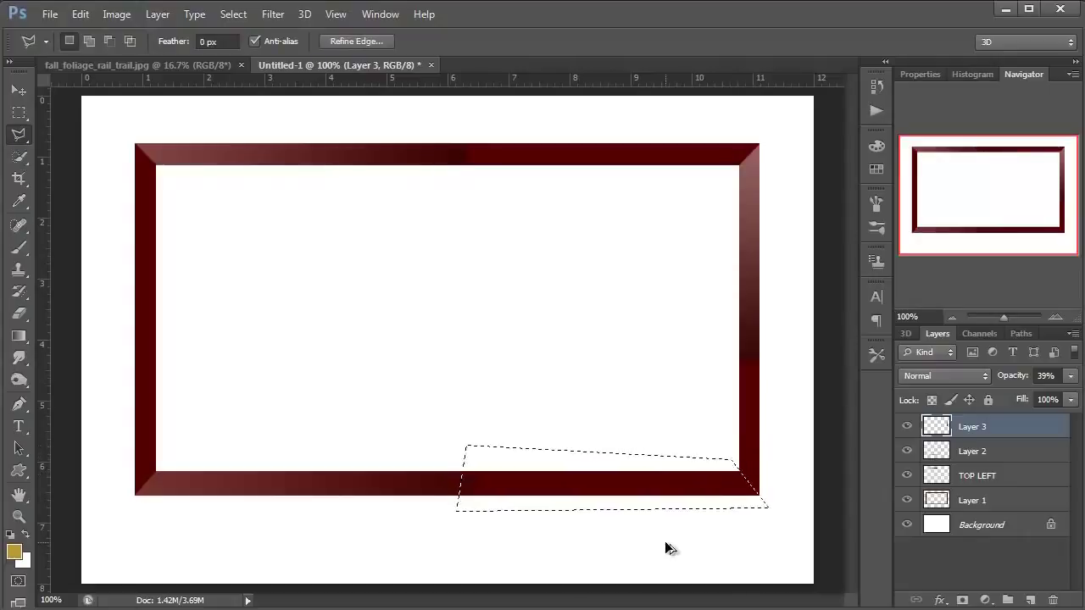
Step: Intersect the selection with the frame's pixels, fill it on a new layer with a left-to-right black-to-white gradient, and lower the layer's opacity to 26%
{"action": "left_click", "coordinate": [938, 500], "text": "ctrl+alt+shift"}
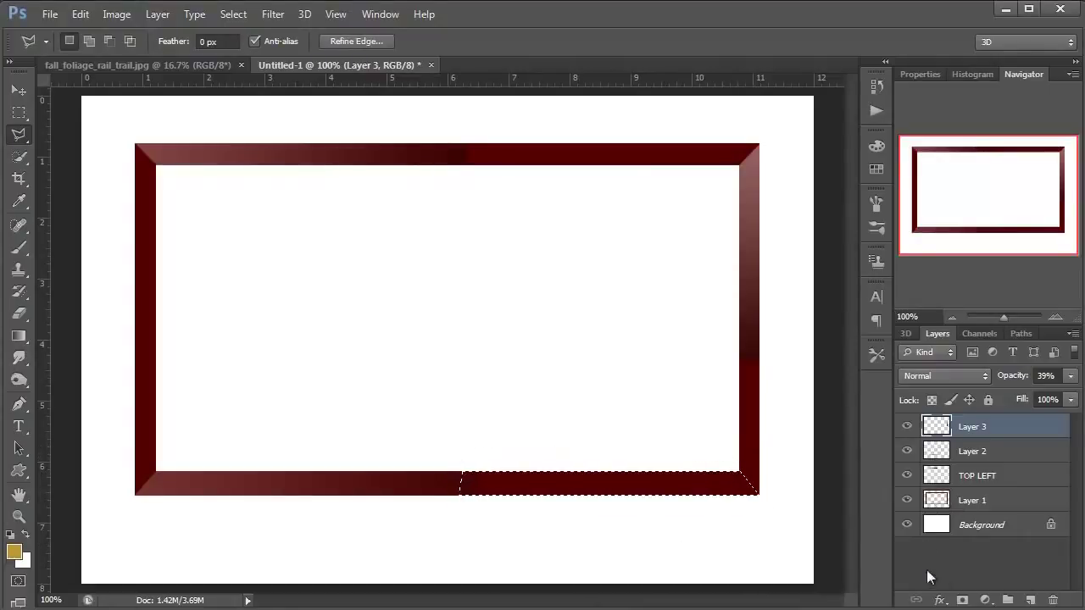
{"action": "left_click", "coordinate": [1031, 600]}
{"action": "key", "text": "g"}
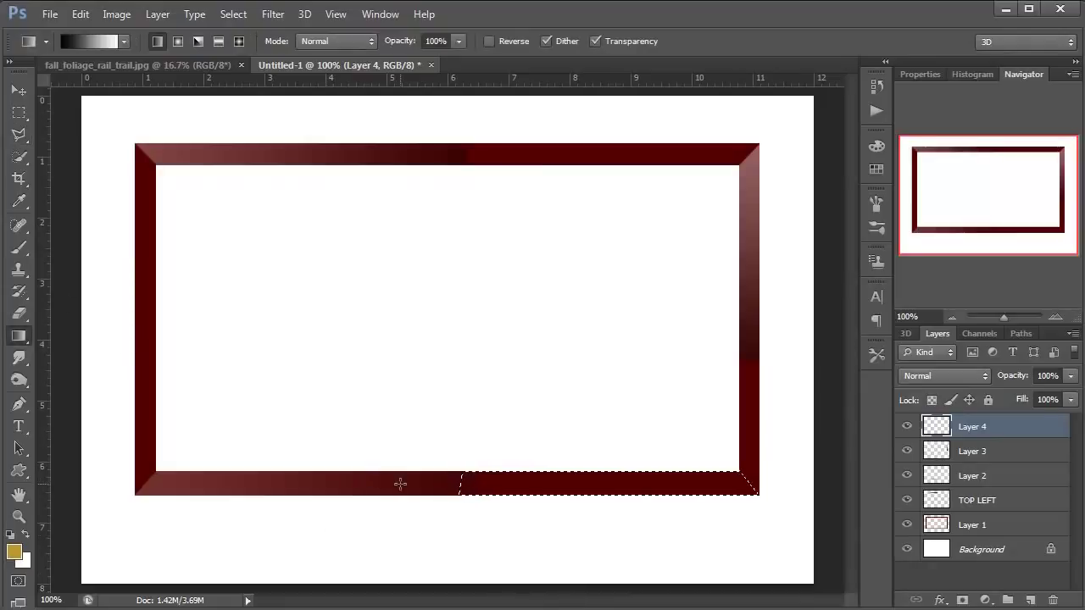
{"action": "left_click_drag", "start_coordinate": [400, 484], "coordinate": [745, 484]}
{"action": "key", "text": "ctrl+d"}
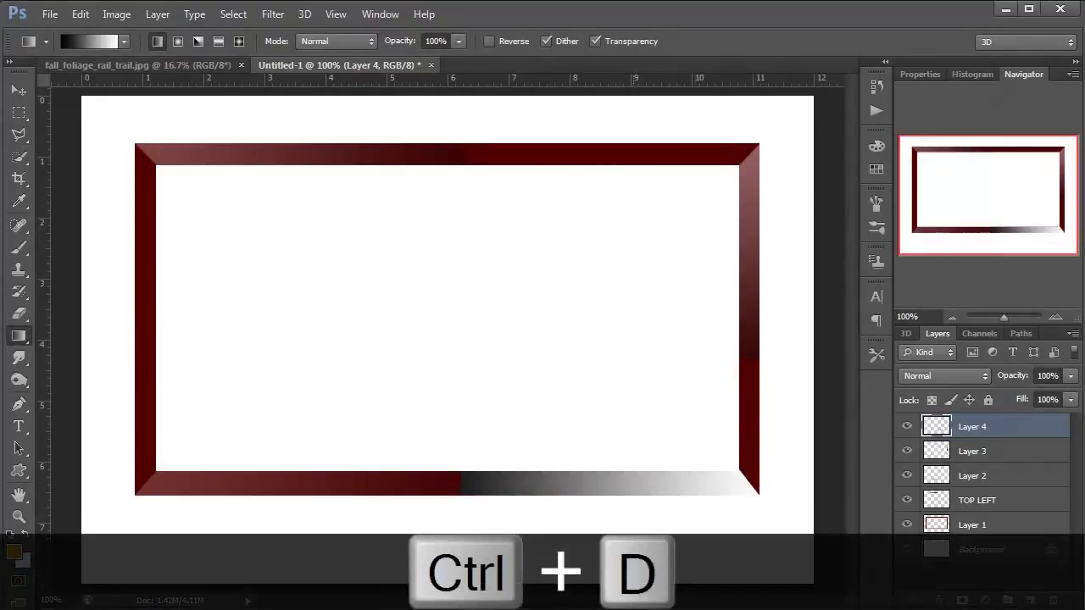
{"action": "left_click_drag", "start_coordinate": [1013, 377], "coordinate": [959, 395]}
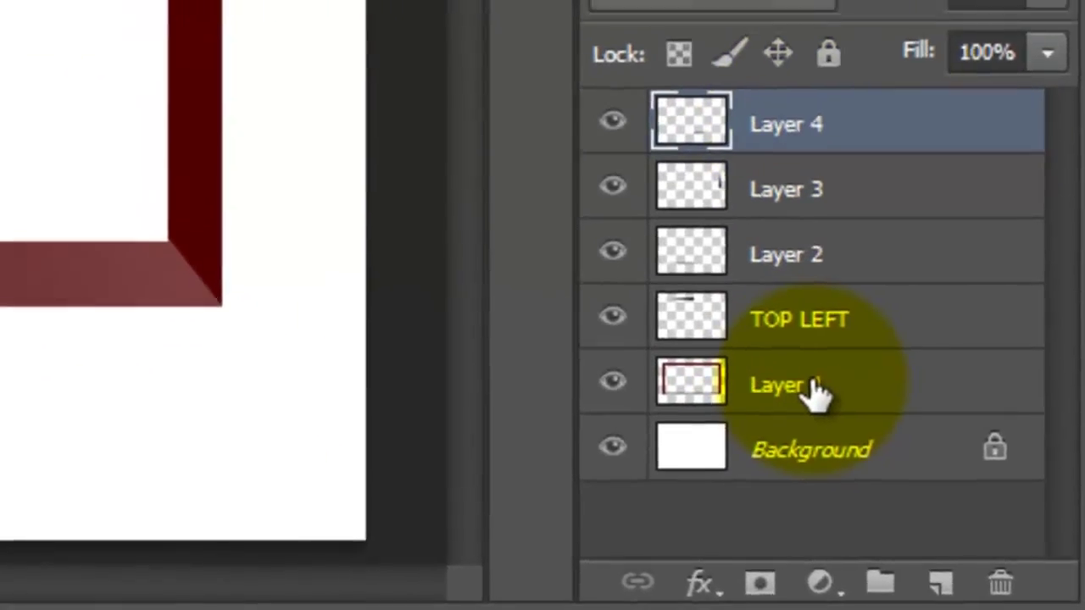
Step: Merge the four gradient layers and the frame's Layer 1 into one layer, leaving out the Background
{"action": "left_click", "coordinate": [801, 379], "text": "shift"}
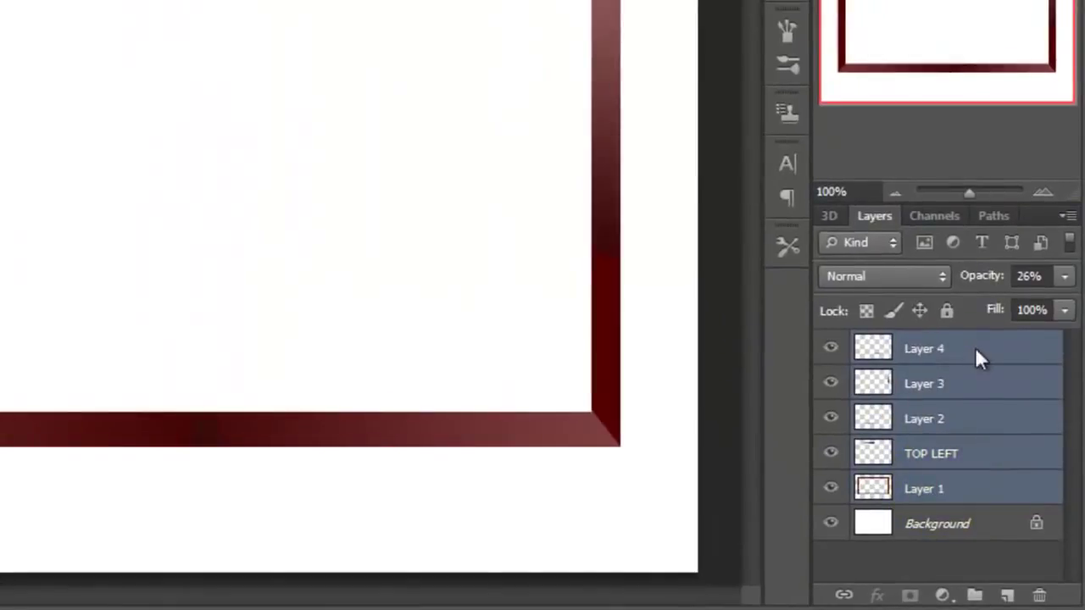
{"action": "right_click", "coordinate": [977, 351]}
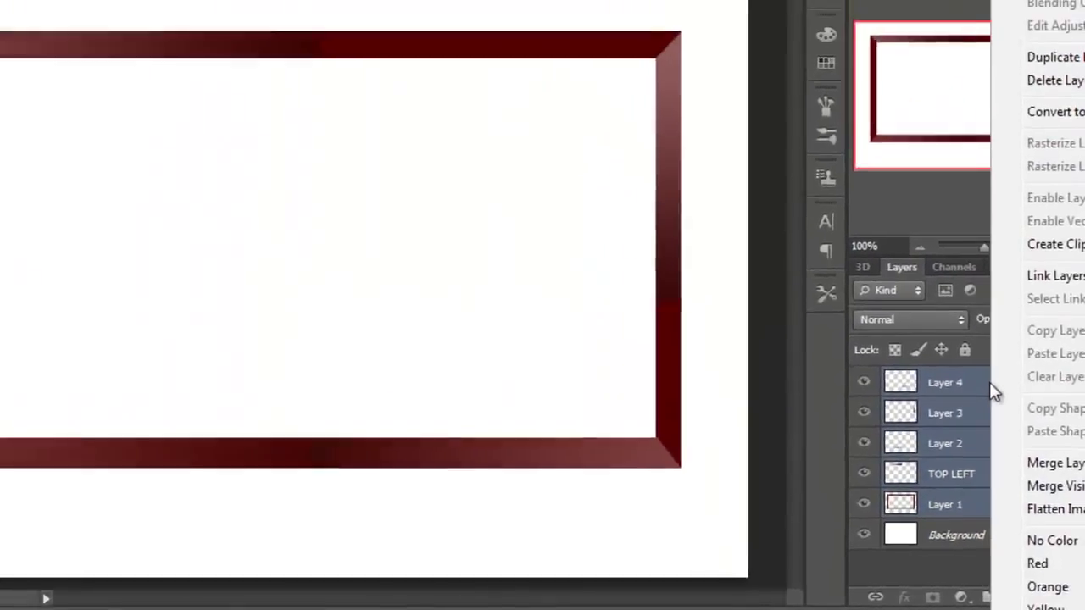
{"action": "left_click", "coordinate": [1057, 492]}
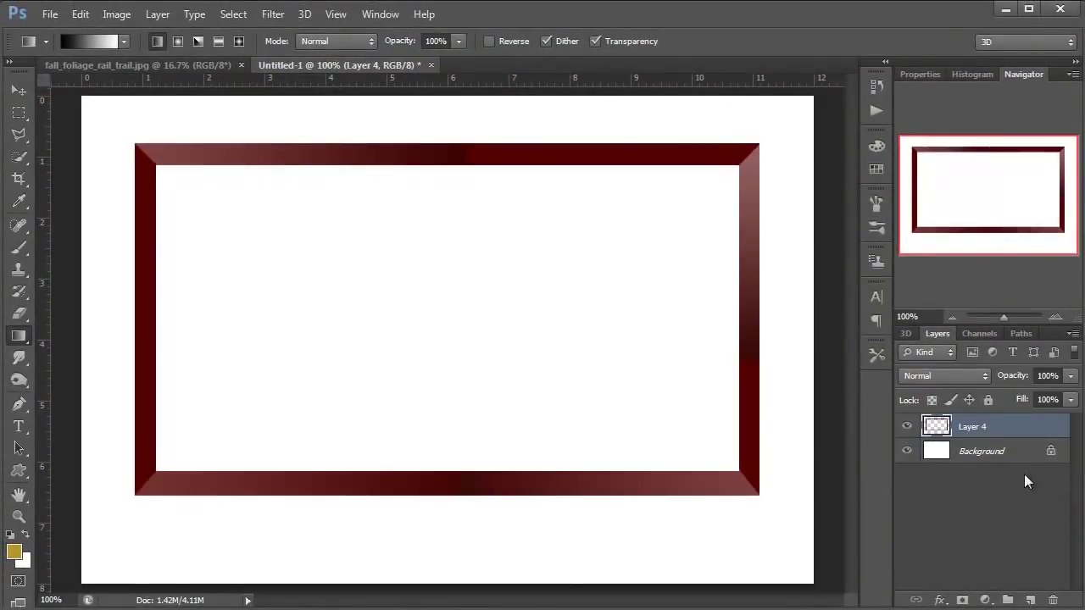
Step: Apply a Drop Shadow with the default settings to the merged frame layer
{"action": "left_click", "coordinate": [939, 601]}
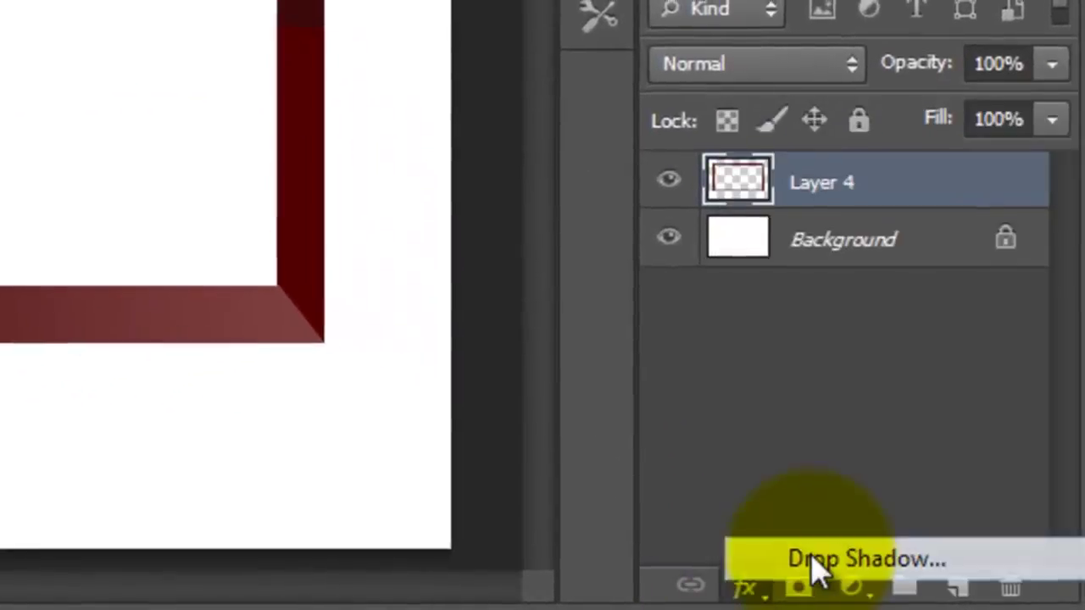
{"action": "left_click", "coordinate": [813, 561]}
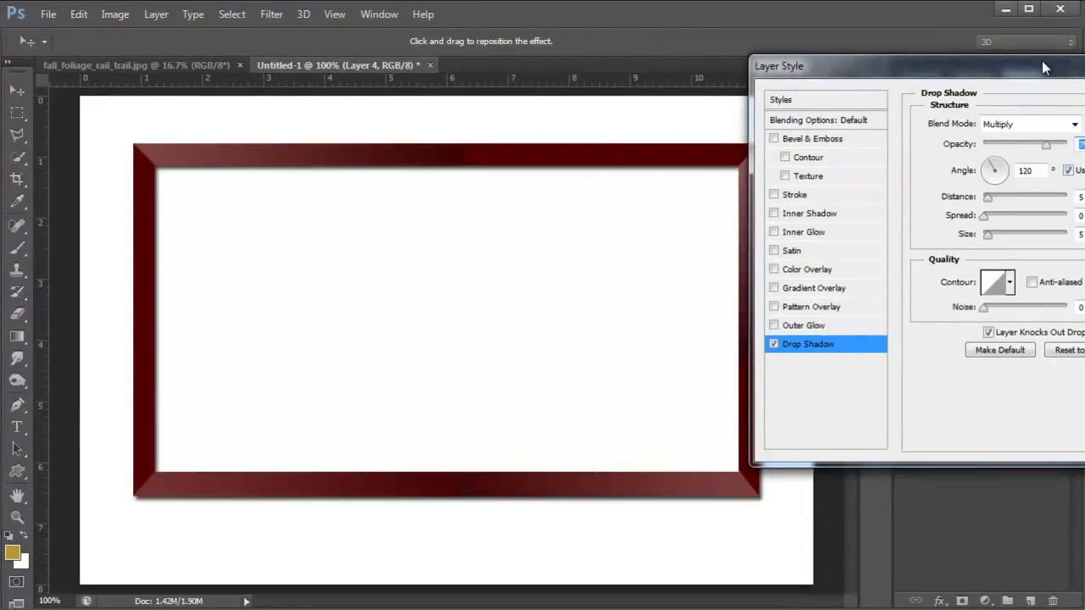
{"action": "left_click_drag", "start_coordinate": [1042, 60], "coordinate": [844, 84]}
{"action": "left_click", "coordinate": [1042, 124]}
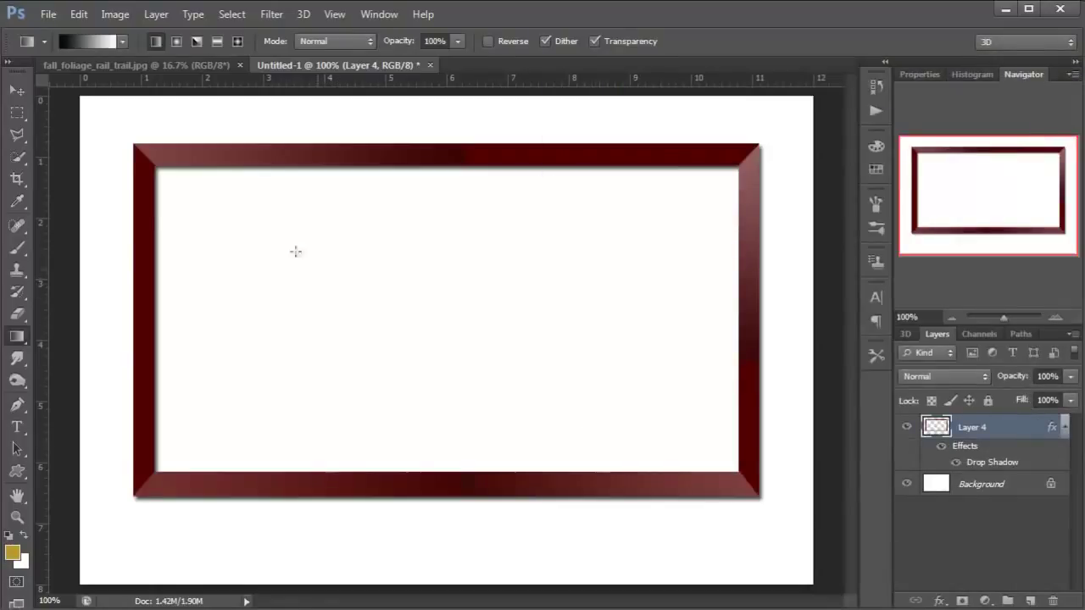
Step: Copy the fall_foliage_rail_trail.jpg photo into the Untitled-1 frame image as a new layer
{"action": "left_click", "coordinate": [170, 66]}
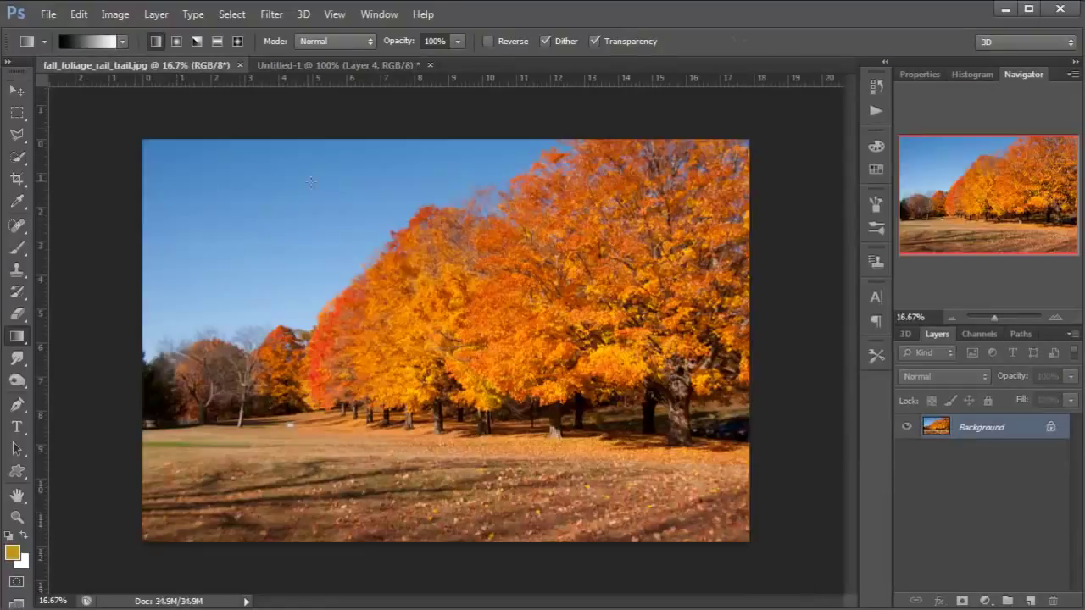
{"action": "key", "text": "v"}
{"action": "left_click_drag", "start_coordinate": [339, 70], "coordinate": [348, 251]}
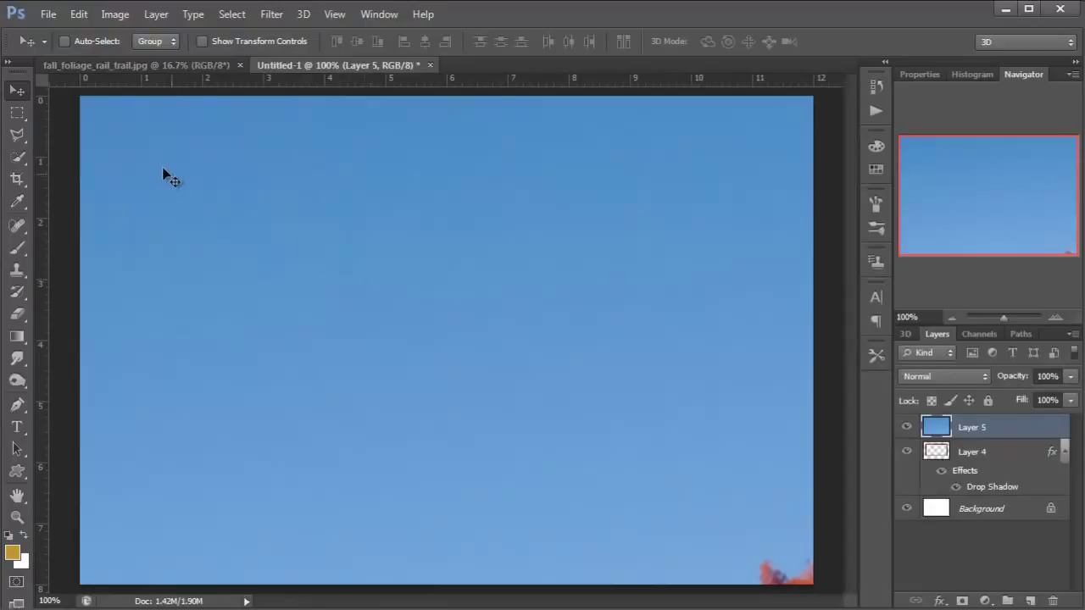
Step: Scale the photo down to about 13% width and 9.5% height and place it inside the frame, with wider white space below
{"action": "left_click_drag", "start_coordinate": [162, 172], "coordinate": [190, 204]}
{"action": "key", "text": "ctrl+t"}
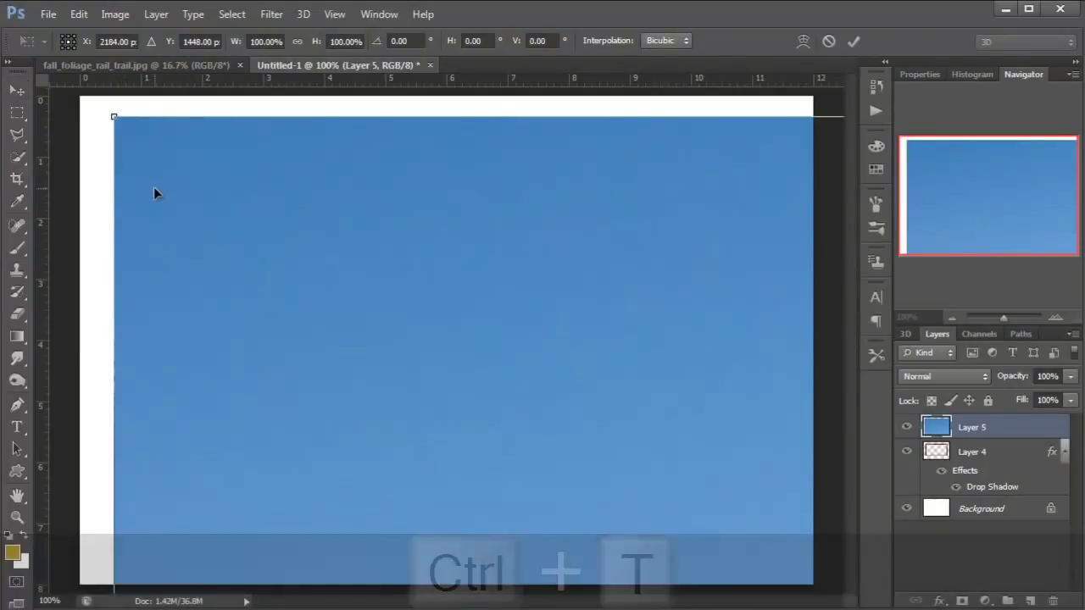
{"action": "left_click_drag", "start_coordinate": [128, 135], "coordinate": [676, 527]}
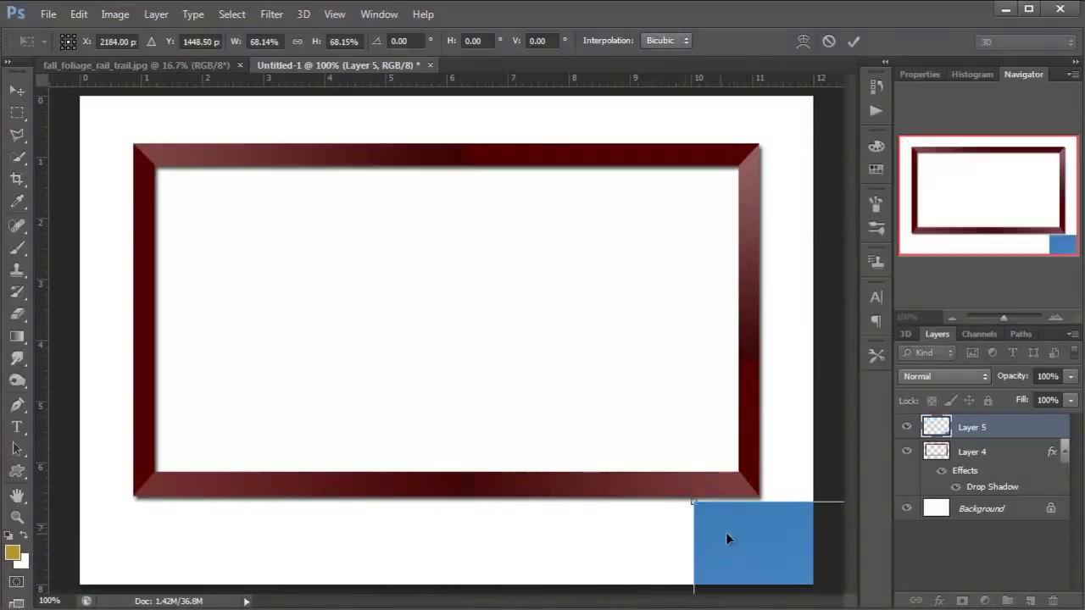
{"action": "left_click_drag", "start_coordinate": [747, 536], "coordinate": [682, 306]}
{"action": "left_click_drag", "start_coordinate": [398, 278], "coordinate": [398, 289]}
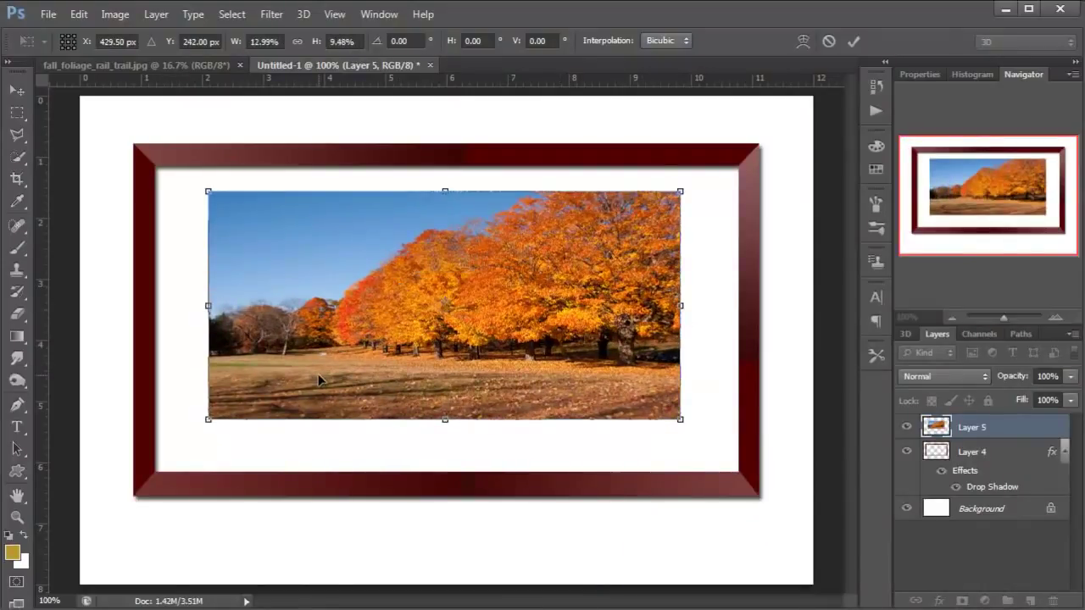
{"action": "key", "text": "Return"}
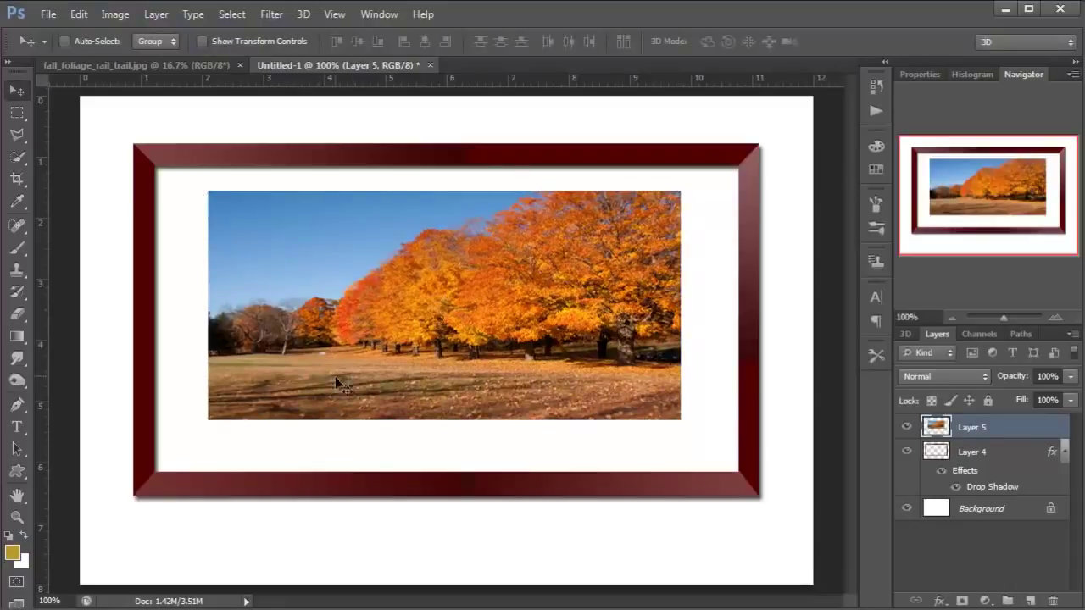
Step: Make white the foreground colour and fill a rectangle slightly larger than the photo on a new layer beneath it
{"action": "left_click", "coordinate": [17, 116]}
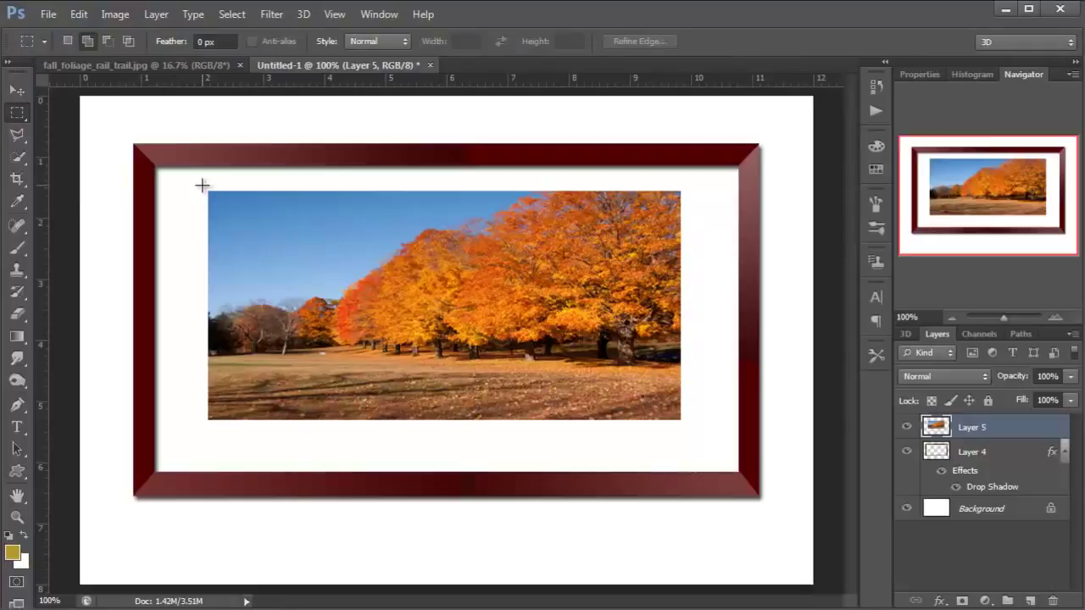
{"action": "left_click_drag", "start_coordinate": [202, 185], "coordinate": [689, 425]}
{"action": "key", "text": "x"}
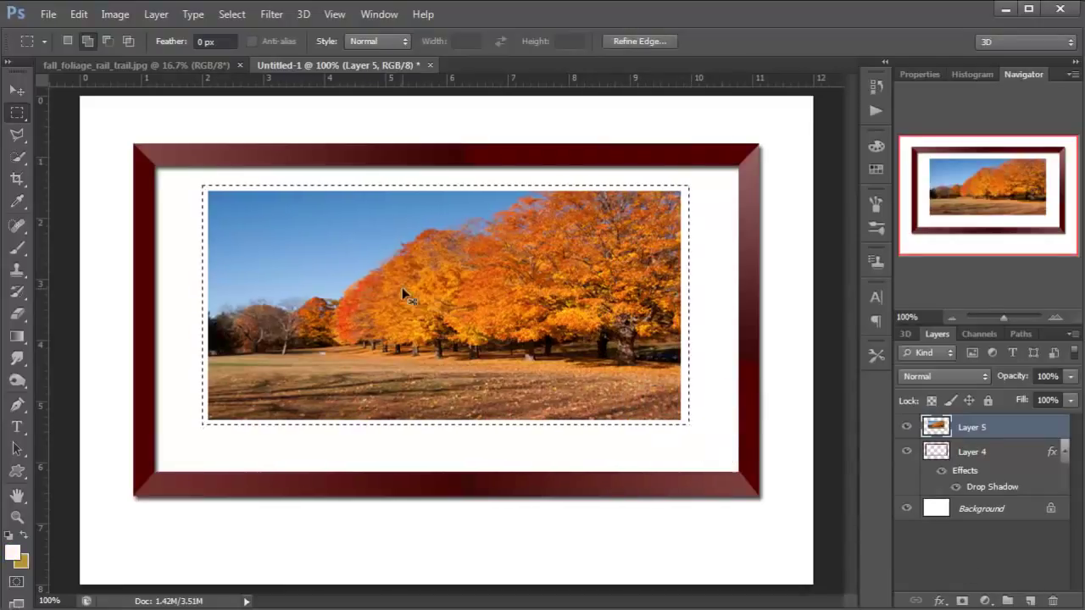
{"action": "key", "text": "ctrl+d"}
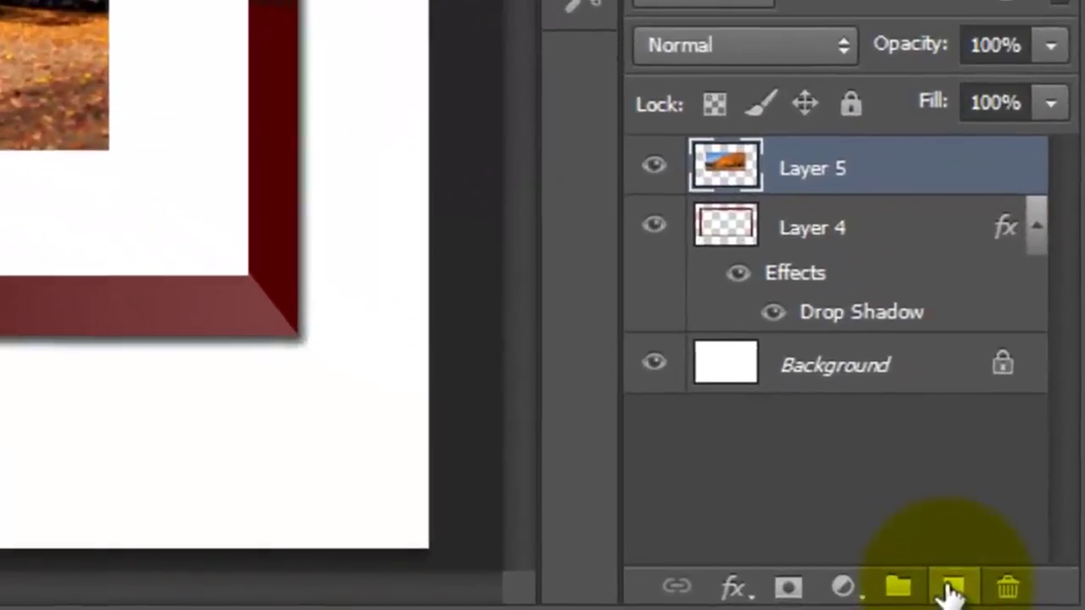
{"action": "left_click", "coordinate": [1029, 601], "text": "ctrl"}
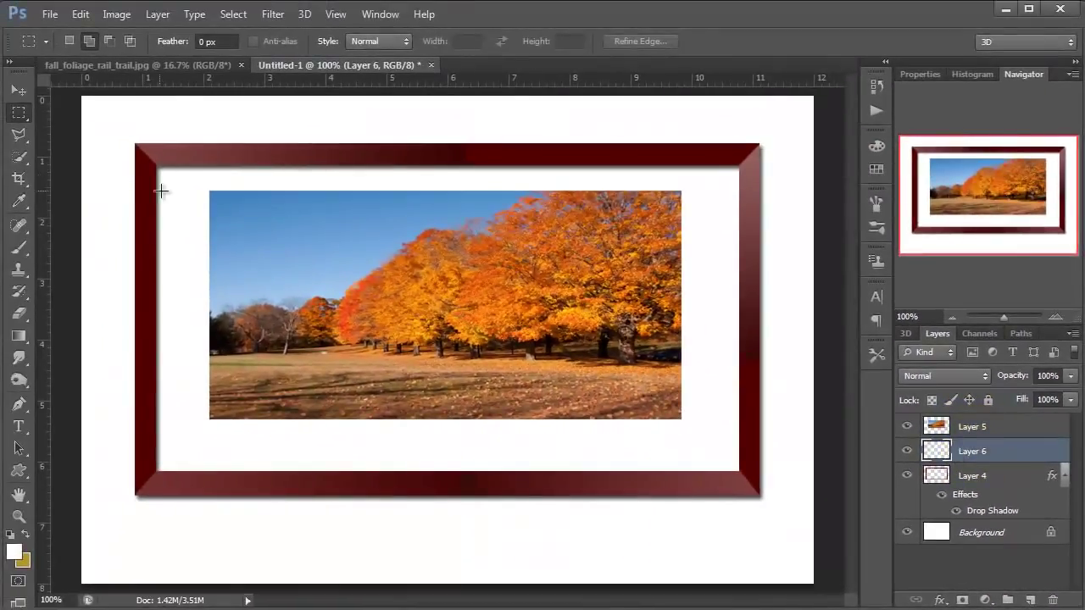
{"action": "left_click_drag", "start_coordinate": [202, 185], "coordinate": [690, 423]}
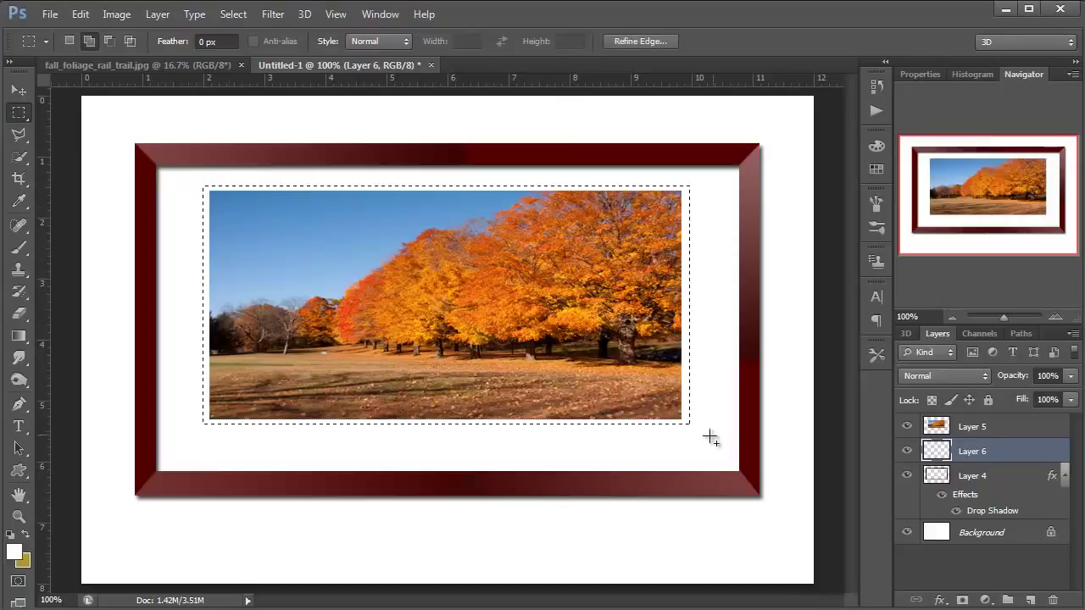
{"action": "key", "text": "alt+BackSpace"}
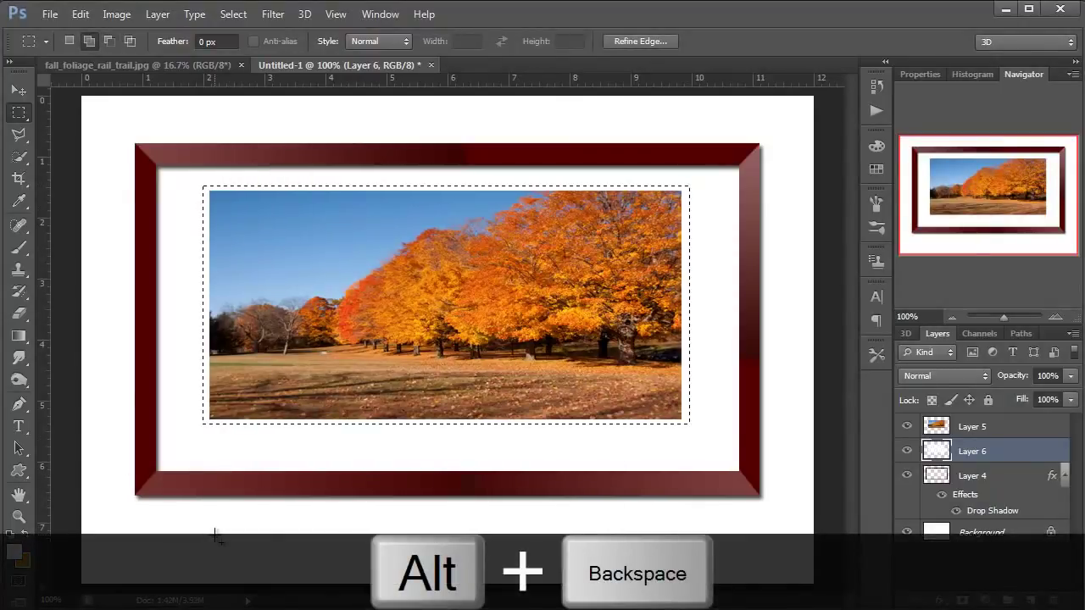
{"action": "key", "text": "ctrl+d"}
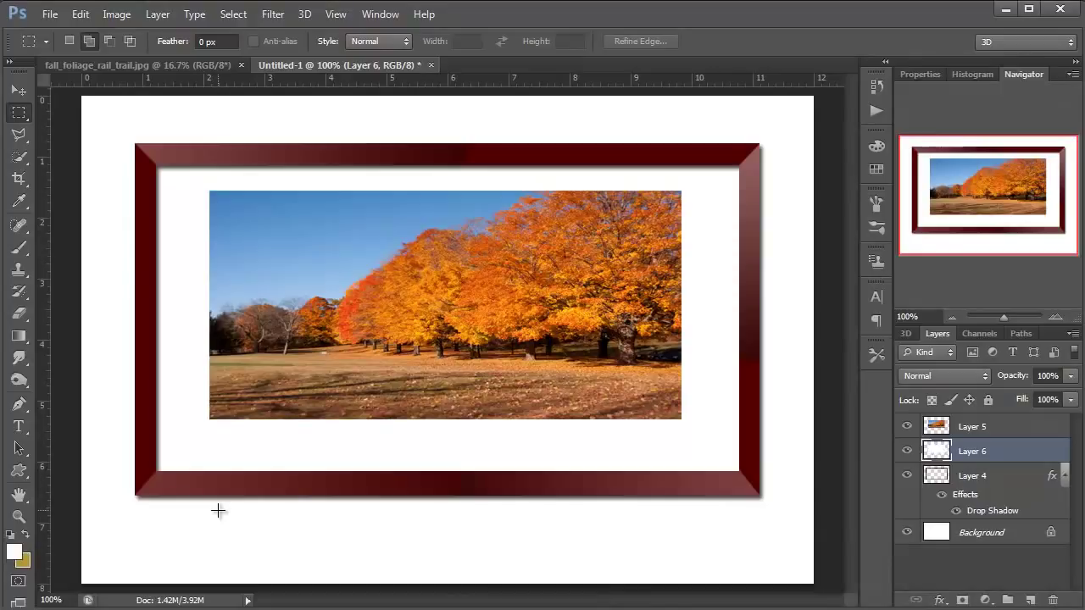
Step: Add an Inner Glow in dark grey #494947 to the white rectangle's layer
{"action": "left_click", "coordinate": [939, 600]}
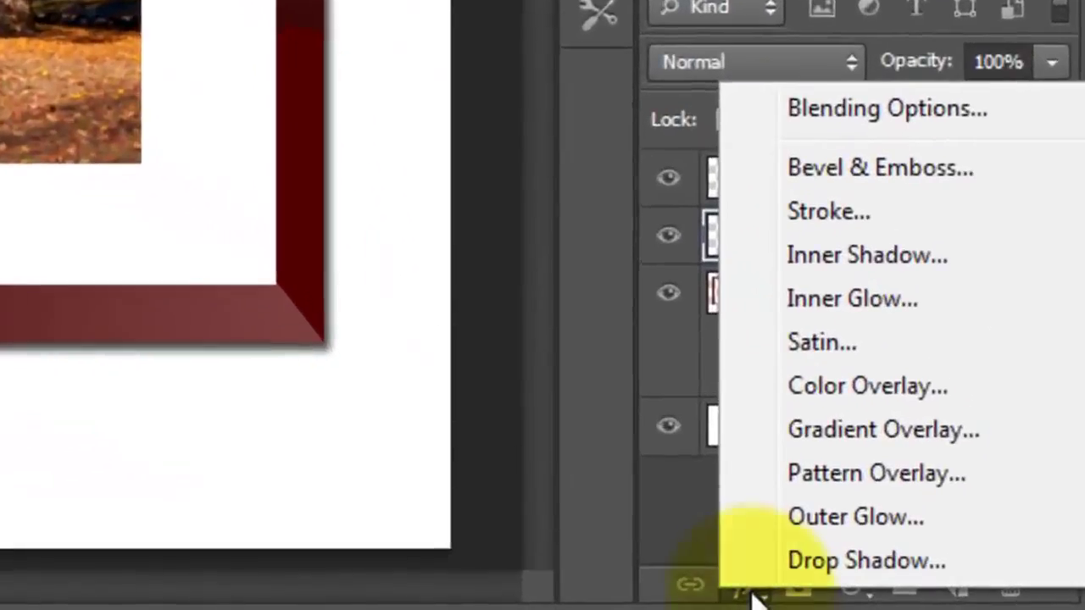
{"action": "left_click", "coordinate": [984, 481]}
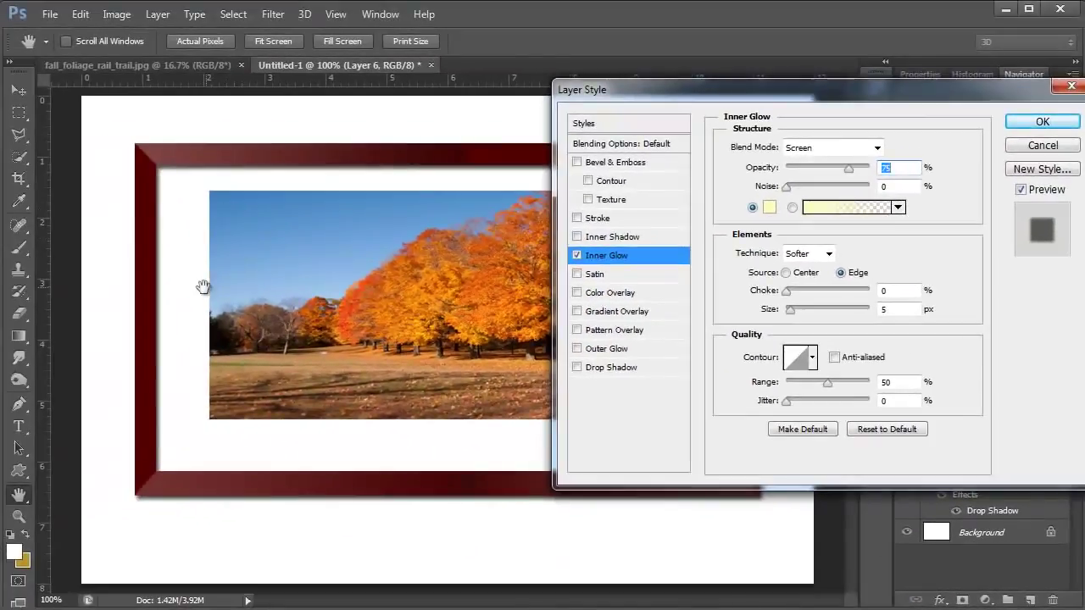
{"action": "left_click", "coordinate": [768, 209]}
{"action": "left_click", "coordinate": [609, 426]}
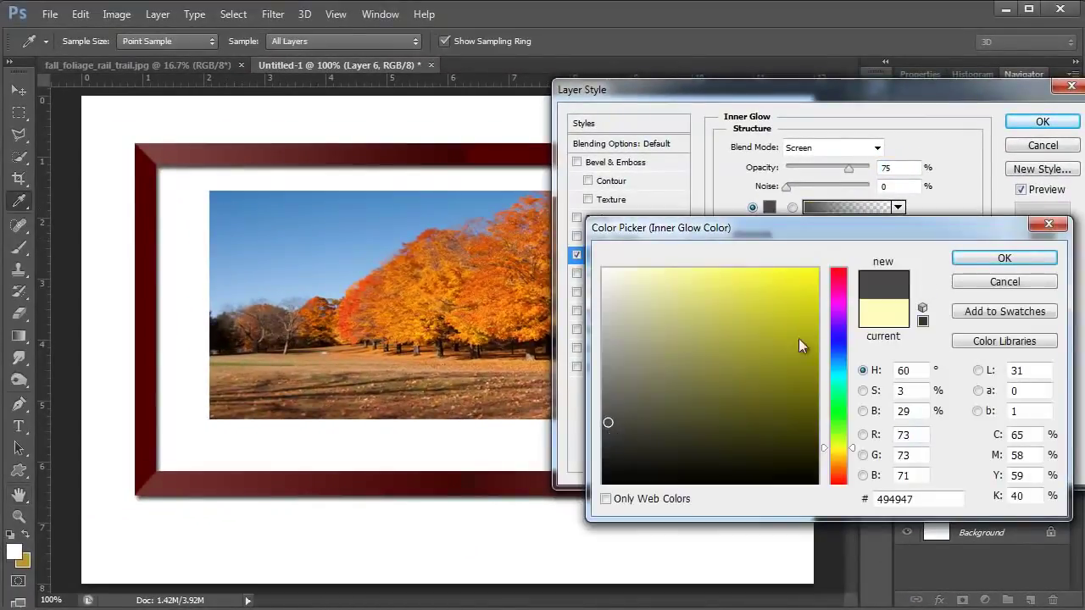
{"action": "key", "text": "Return"}
Step: Set the Inner Glow's blend mode to Multiply, reduce its opacity, and apply the layer style
{"action": "left_click", "coordinate": [876, 148]}
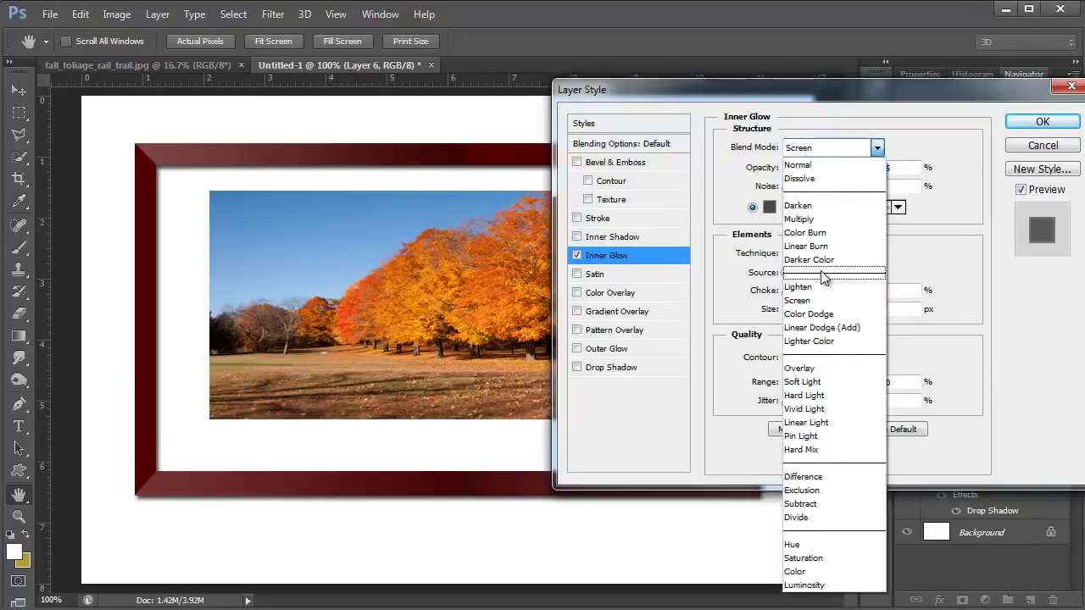
{"action": "left_click", "coordinate": [798, 219]}
{"action": "mouse_move", "coordinate": [816, 96]}
{"action": "left_mouse_down"}
{"action": "mouse_move", "coordinate": [743, 314]}
{"action": "mouse_move", "coordinate": [504, 487]}
{"action": "mouse_move", "coordinate": [569, 370]}
{"action": "mouse_move", "coordinate": [663, 55]}
{"action": "mouse_move", "coordinate": [718, 20]}
{"action": "mouse_move", "coordinate": [826, 74]}
{"action": "mouse_move", "coordinate": [795, 107]}
{"action": "mouse_move", "coordinate": [820, 98]}
{"action": "left_mouse_up"}
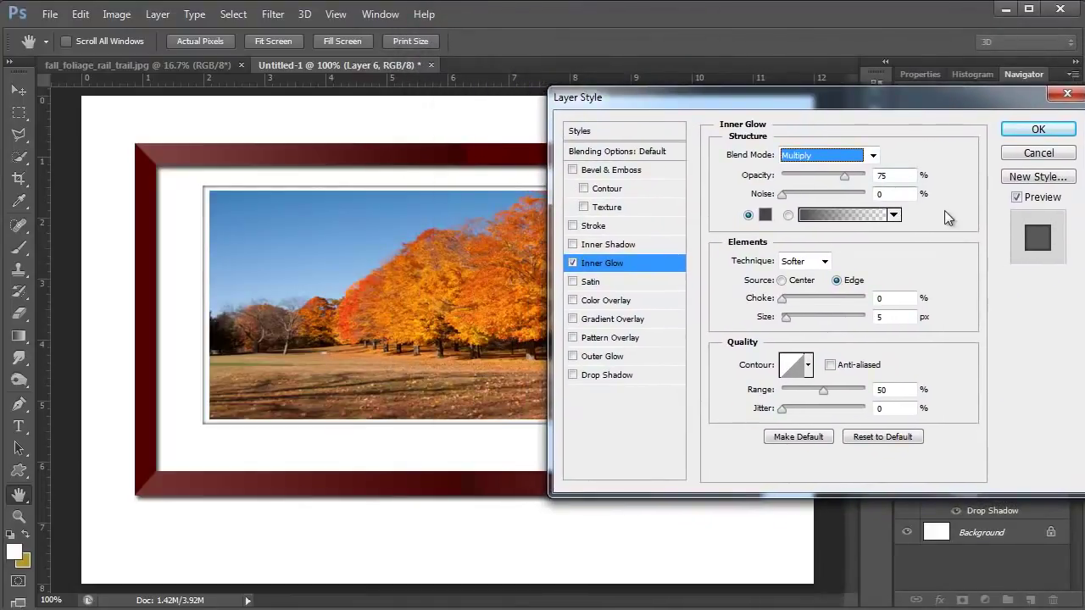
{"action": "left_click_drag", "start_coordinate": [842, 177], "coordinate": [811, 181]}
{"action": "left_click", "coordinate": [1038, 130]}
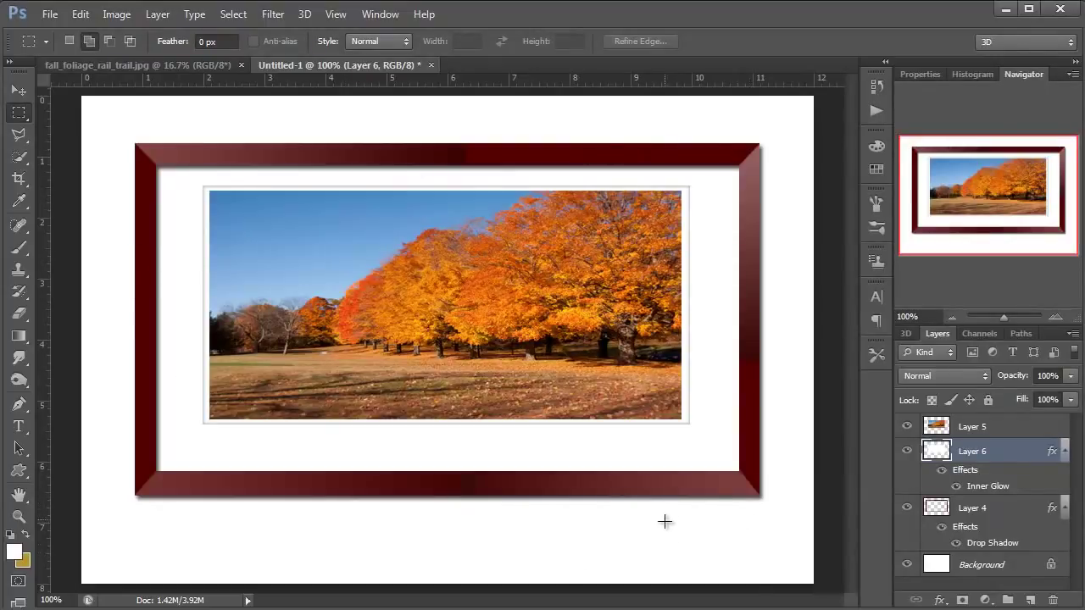
Step: Add the caption DHILLON PHOTOGRAPHY in 14 pt Trajan Pro below the photo and colour it mid-grey
{"action": "left_click", "coordinate": [18, 427]}
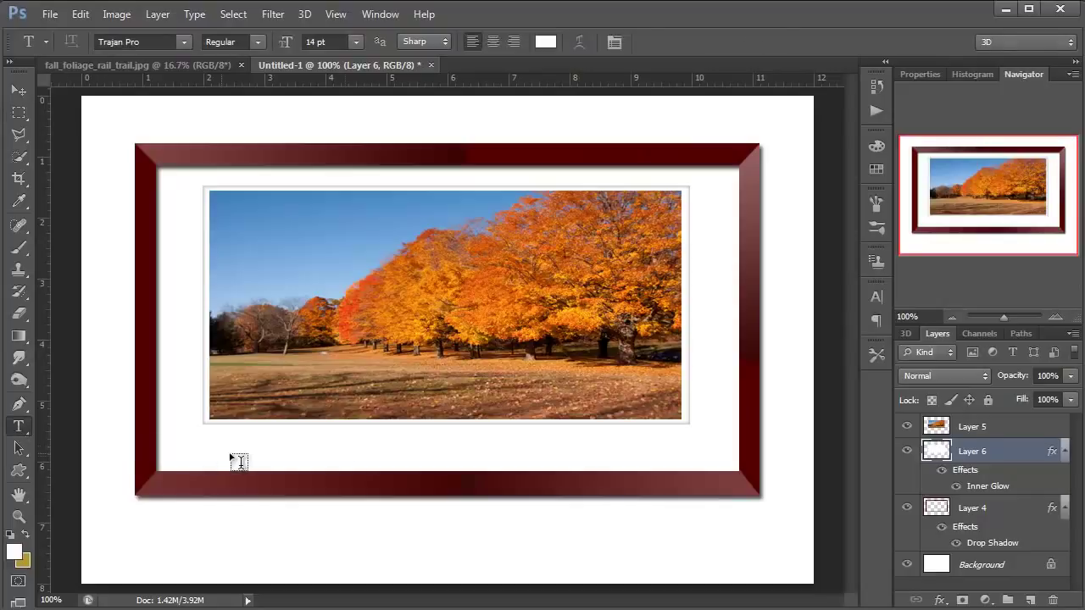
{"action": "left_click", "coordinate": [289, 442]}
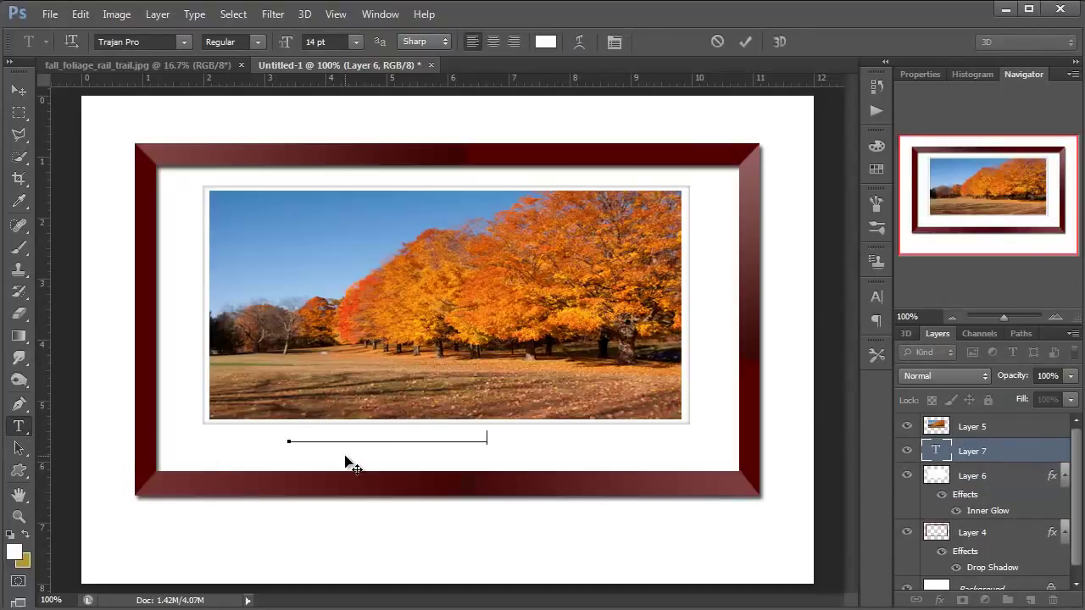
{"action": "type", "text": "_____"}
{"action": "left_click_drag", "start_coordinate": [580, 439], "coordinate": [275, 437]}
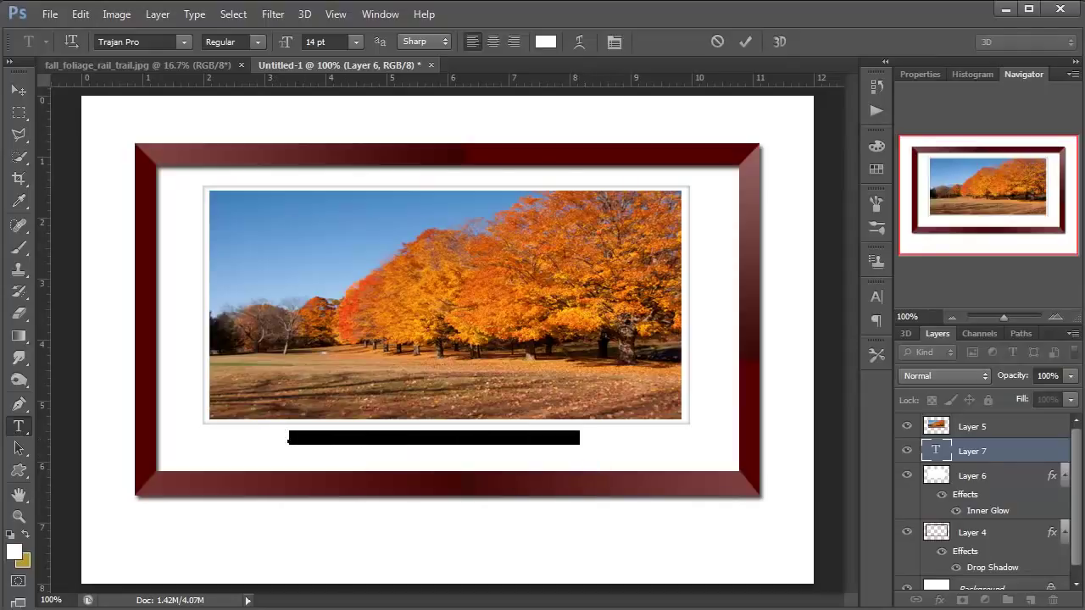
{"action": "left_click", "coordinate": [553, 44]}
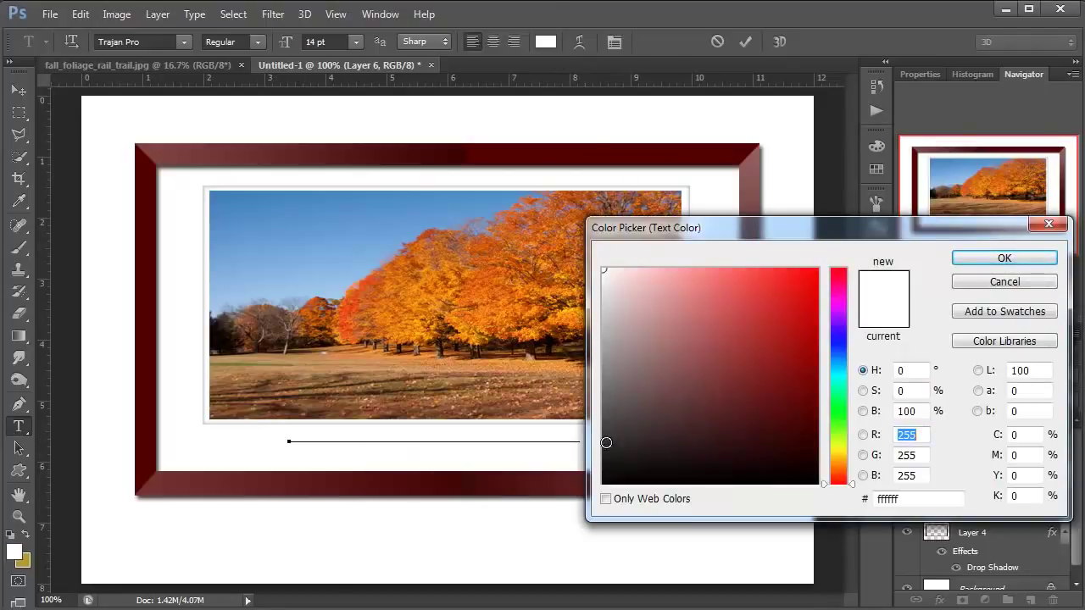
{"action": "left_click", "coordinate": [607, 378]}
{"action": "left_click", "coordinate": [1002, 259]}
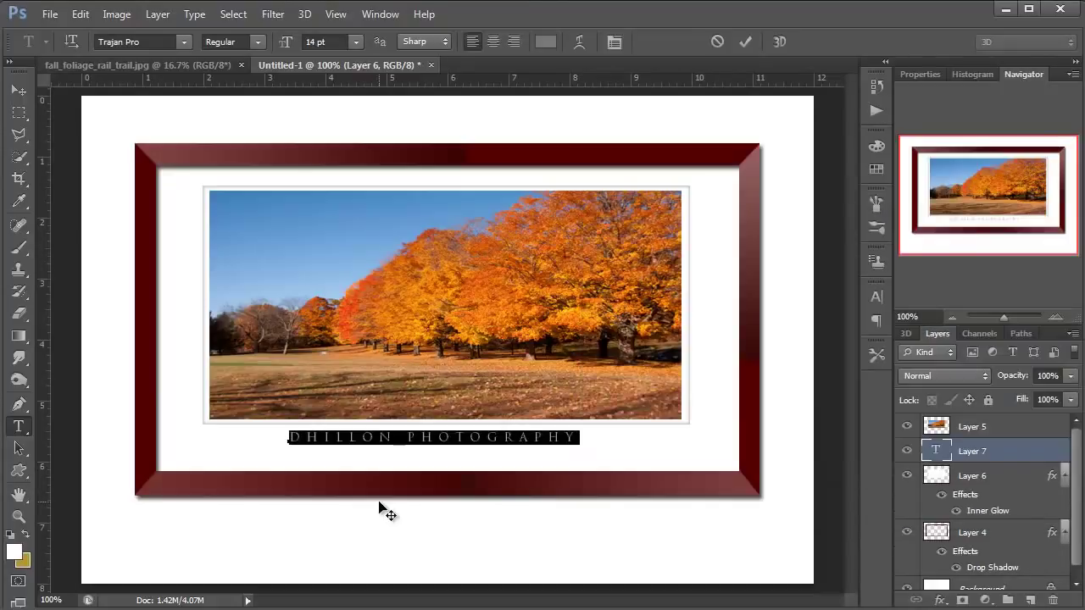
Step: Widen the caption's letter spacing and lower its layer opacity to 53%
{"action": "key", "text": "alt+Right"}
{"action": "key", "text": "alt+Right"}
{"action": "key", "text": "alt+Right"}
{"action": "key", "text": "alt+Right"}
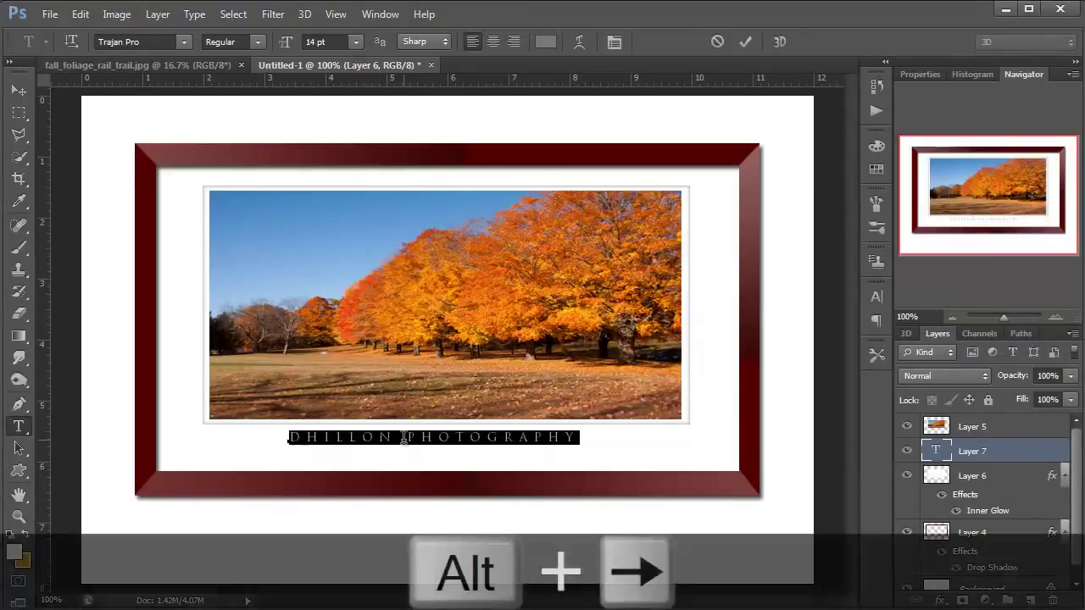
{"action": "key", "text": "alt+Right"}
{"action": "key", "text": "alt+Right"}
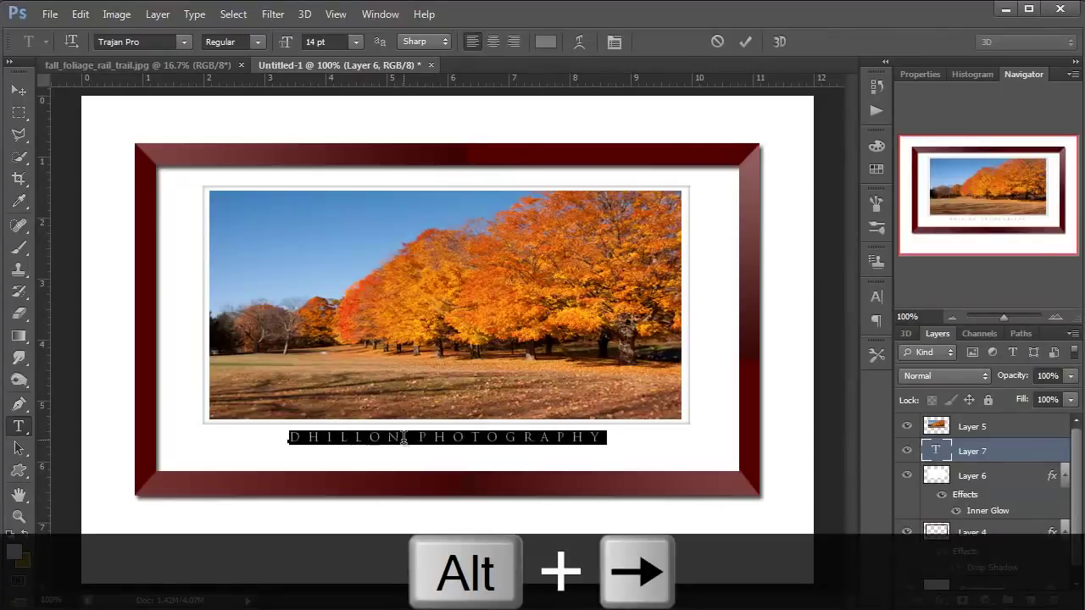
{"action": "key", "text": "alt+Right"}
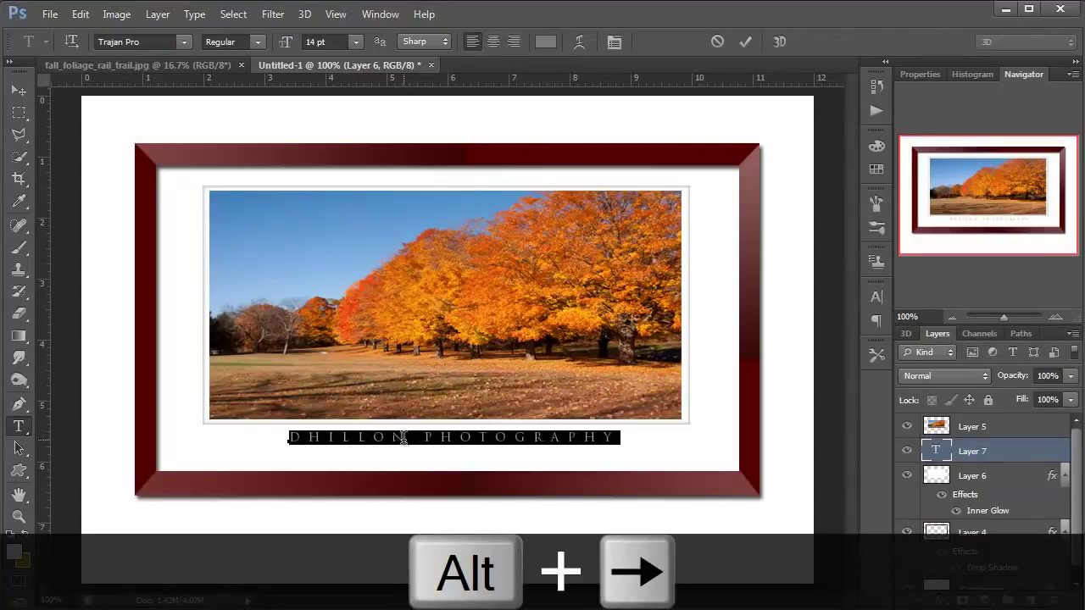
{"action": "left_click", "coordinate": [467, 497]}
{"action": "left_click", "coordinate": [18, 90]}
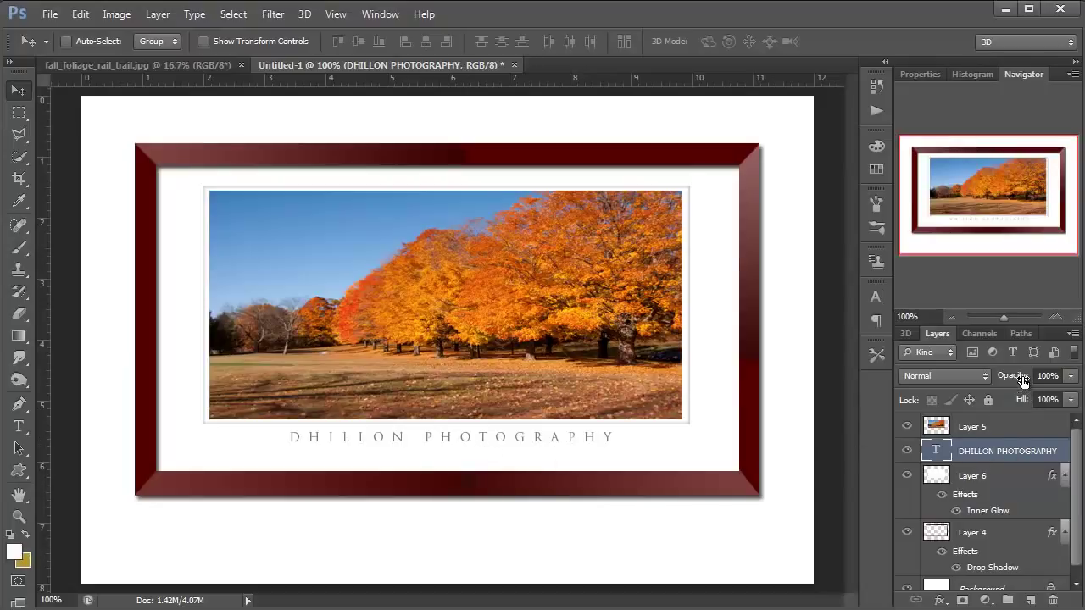
{"action": "left_click_drag", "start_coordinate": [1024, 380], "coordinate": [981, 390]}
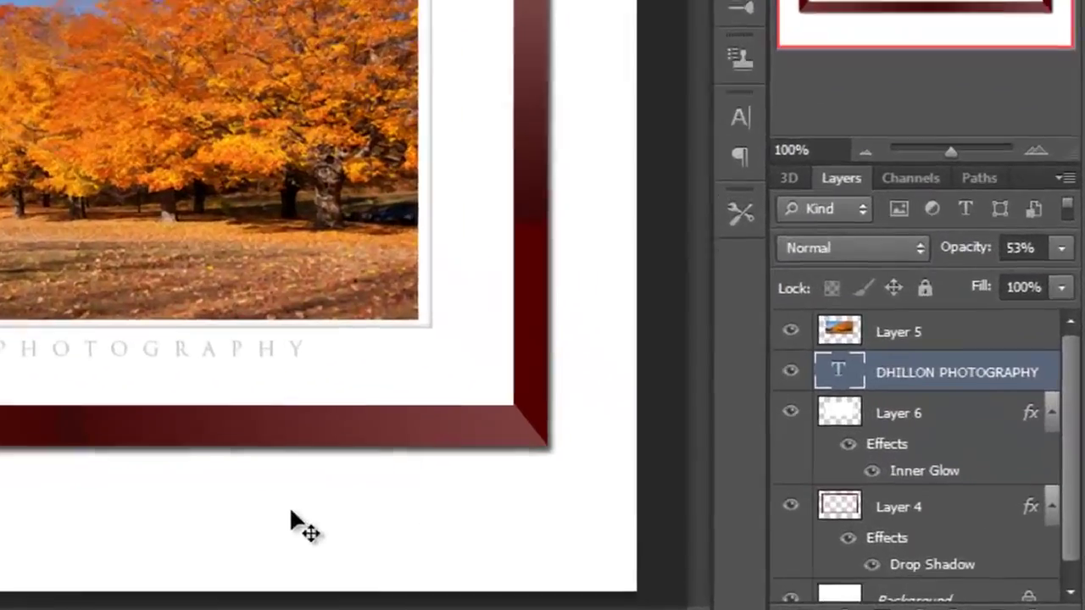
Step: Select the frame's Layer 4 together with the caption layer and align their horizontal centers
{"action": "scroll", "coordinate": [890, 326], "scroll_direction": "down", "scroll_amount": 1}
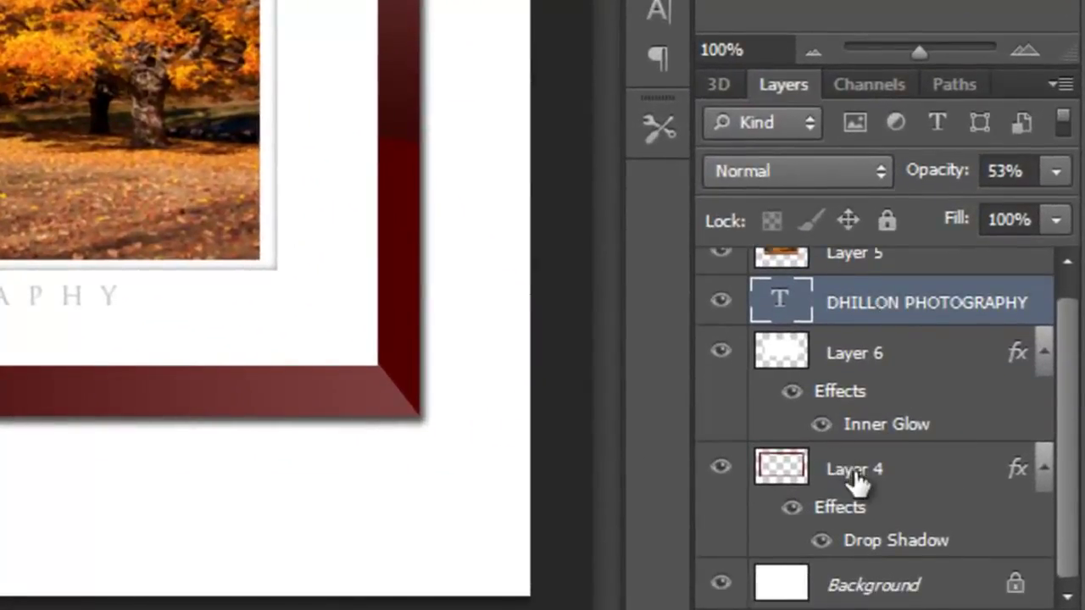
{"action": "left_click", "coordinate": [856, 480], "text": "ctrl"}
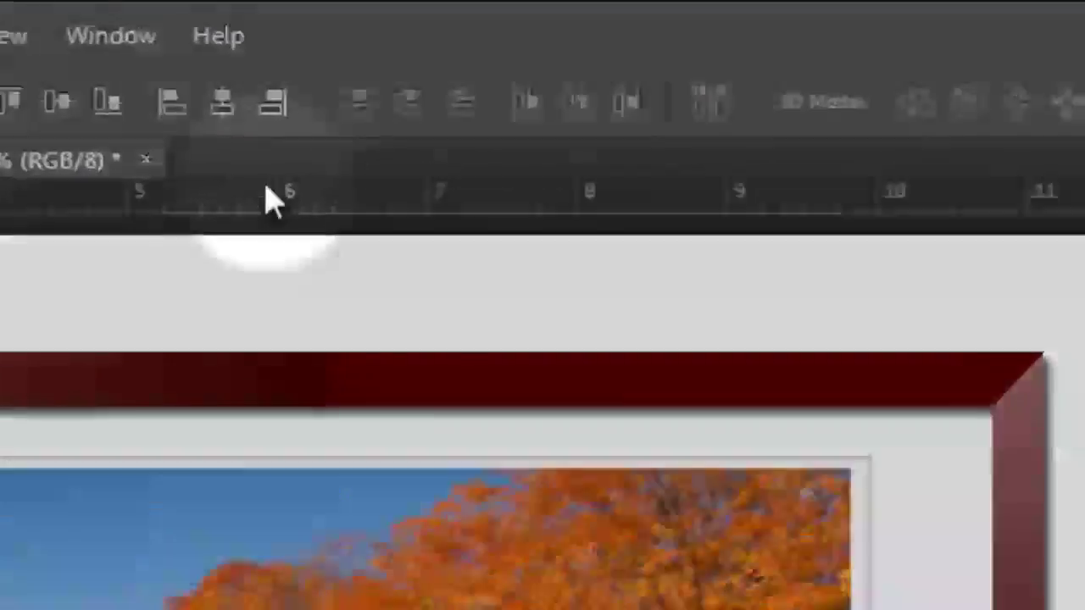
{"action": "left_click", "coordinate": [423, 42]}
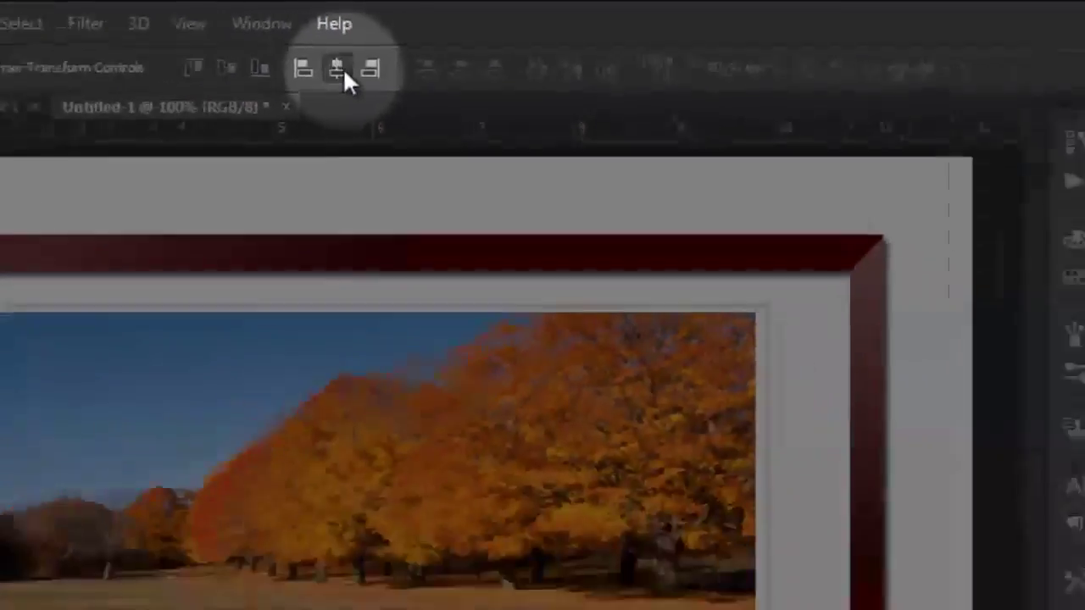